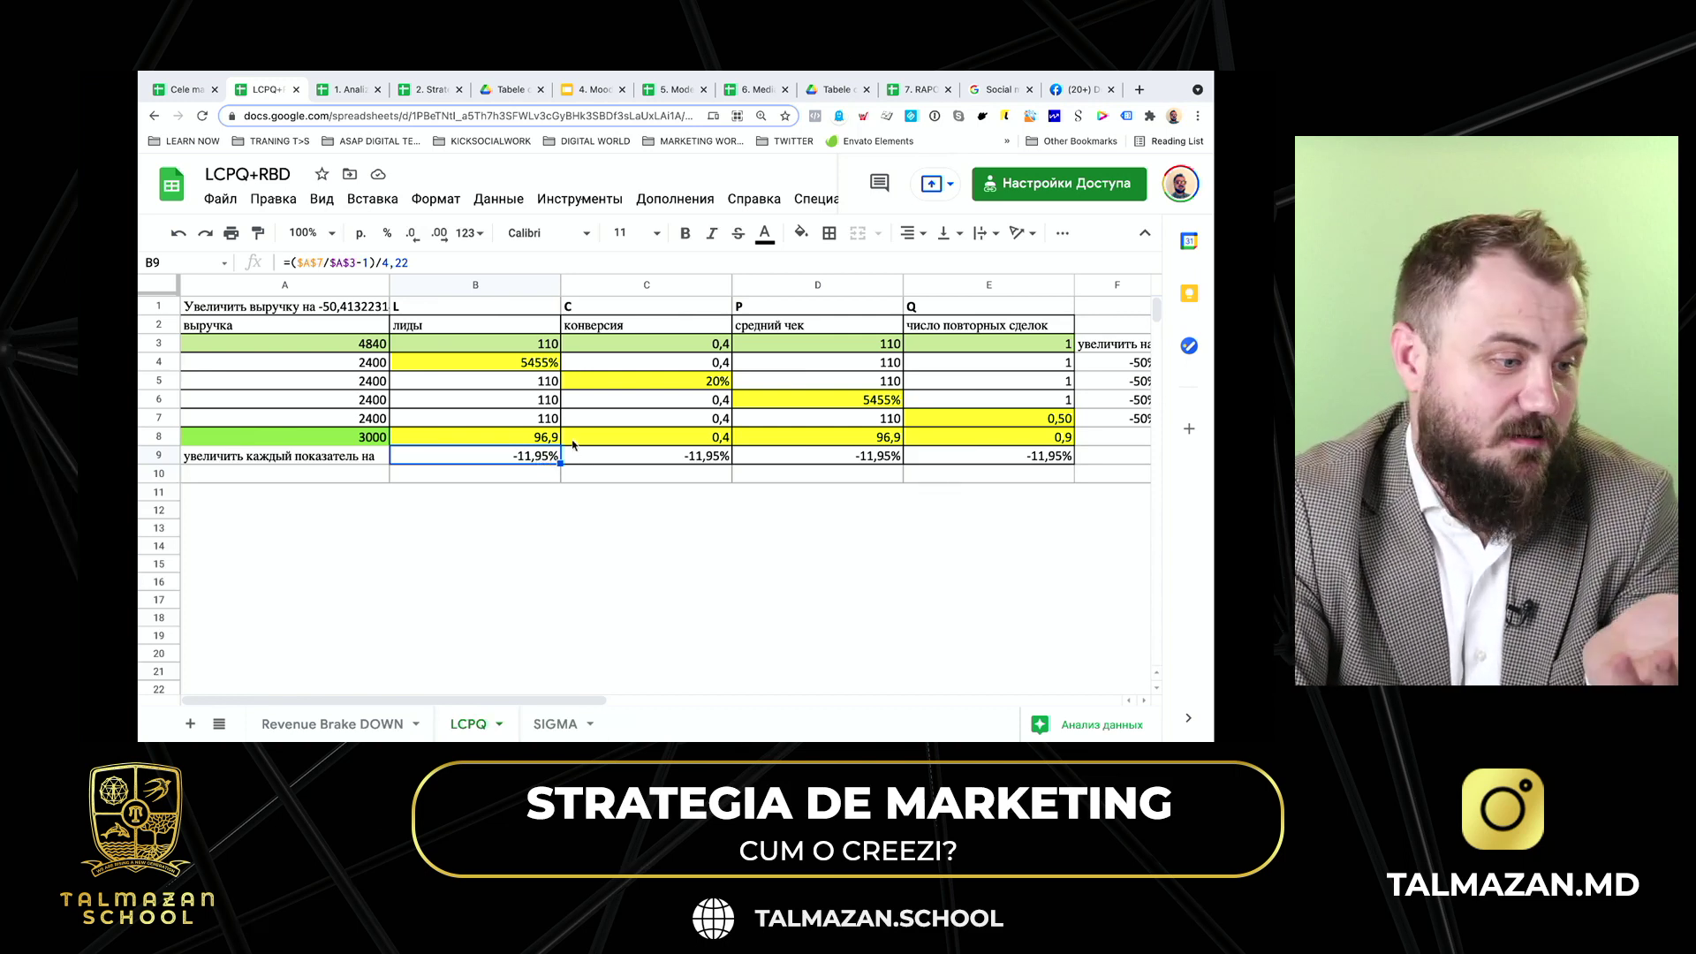
Set the average check in cell D3 of the LCPQ sheet to 112 and check the required change in D9.
drag(564, 507, 565, 507)
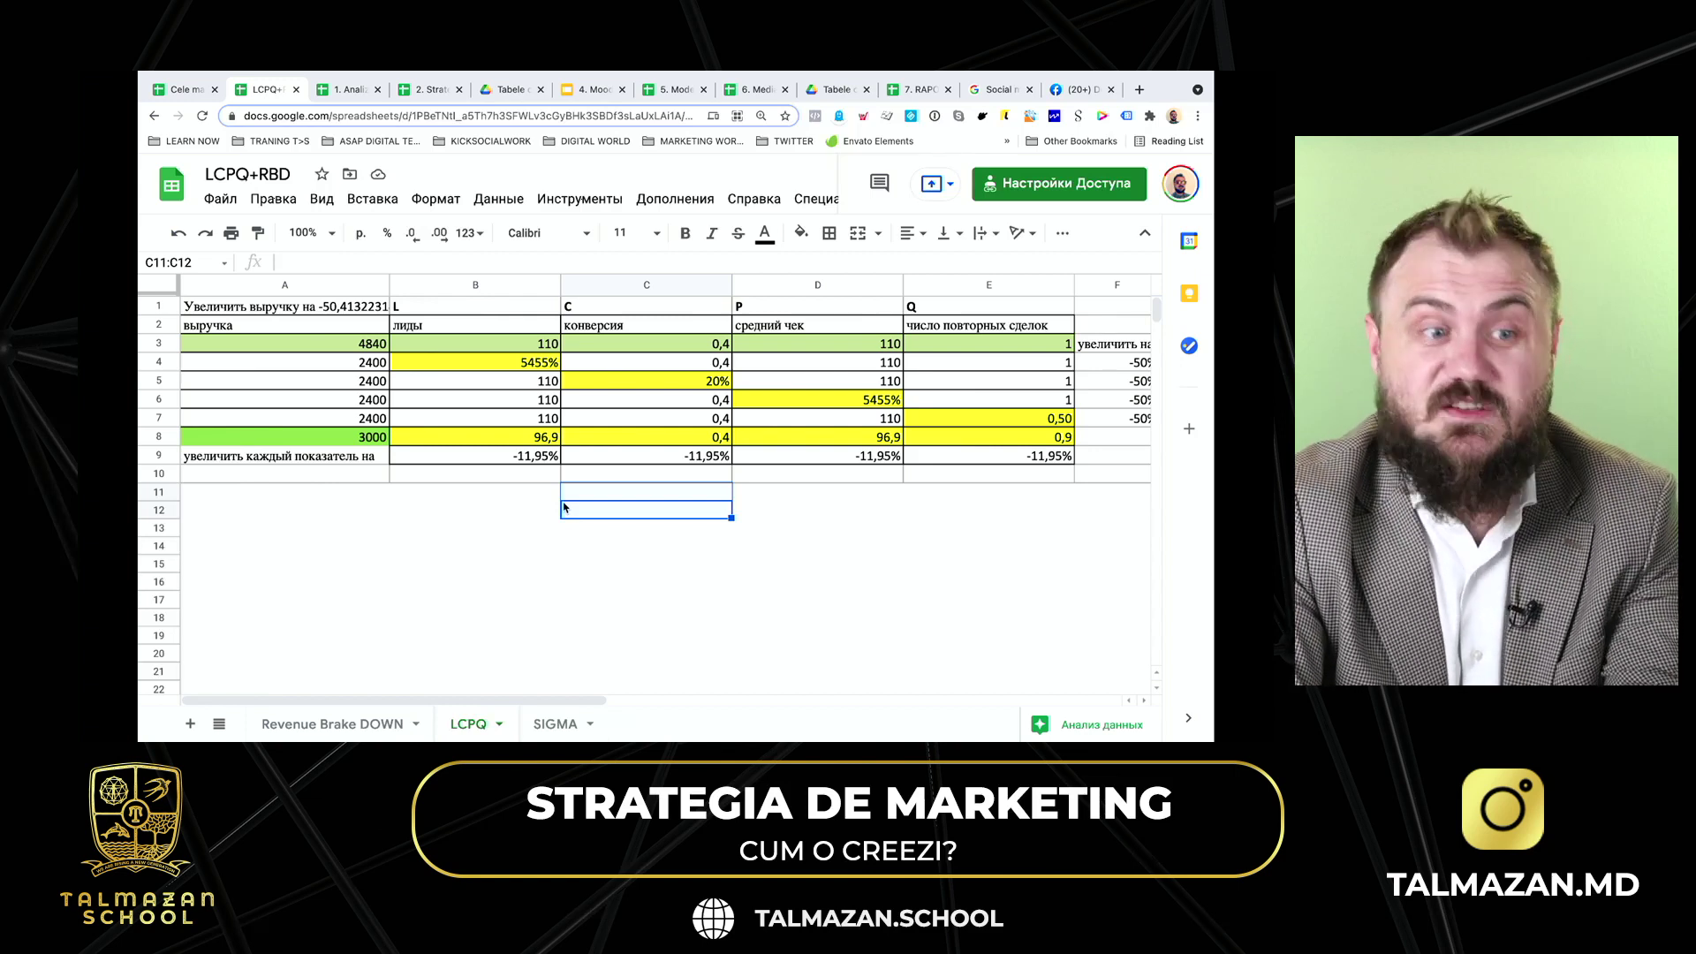
click(718, 345)
click(908, 346)
click(878, 348)
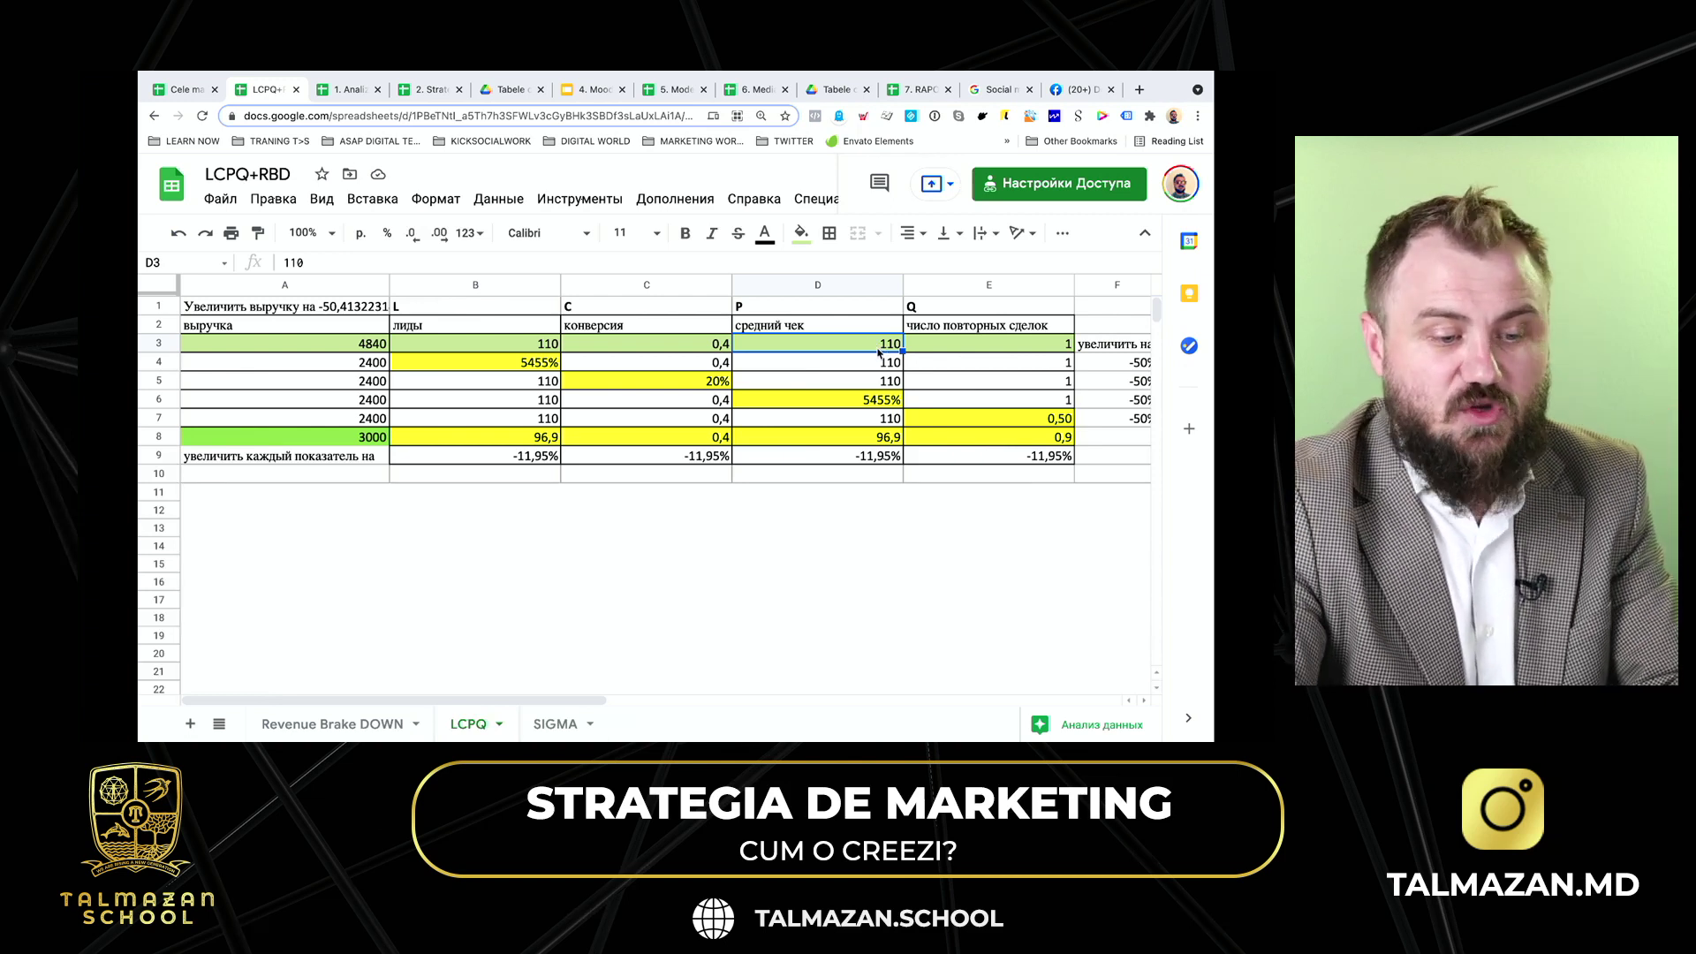
text(112)
key(Return)
click(884, 458)
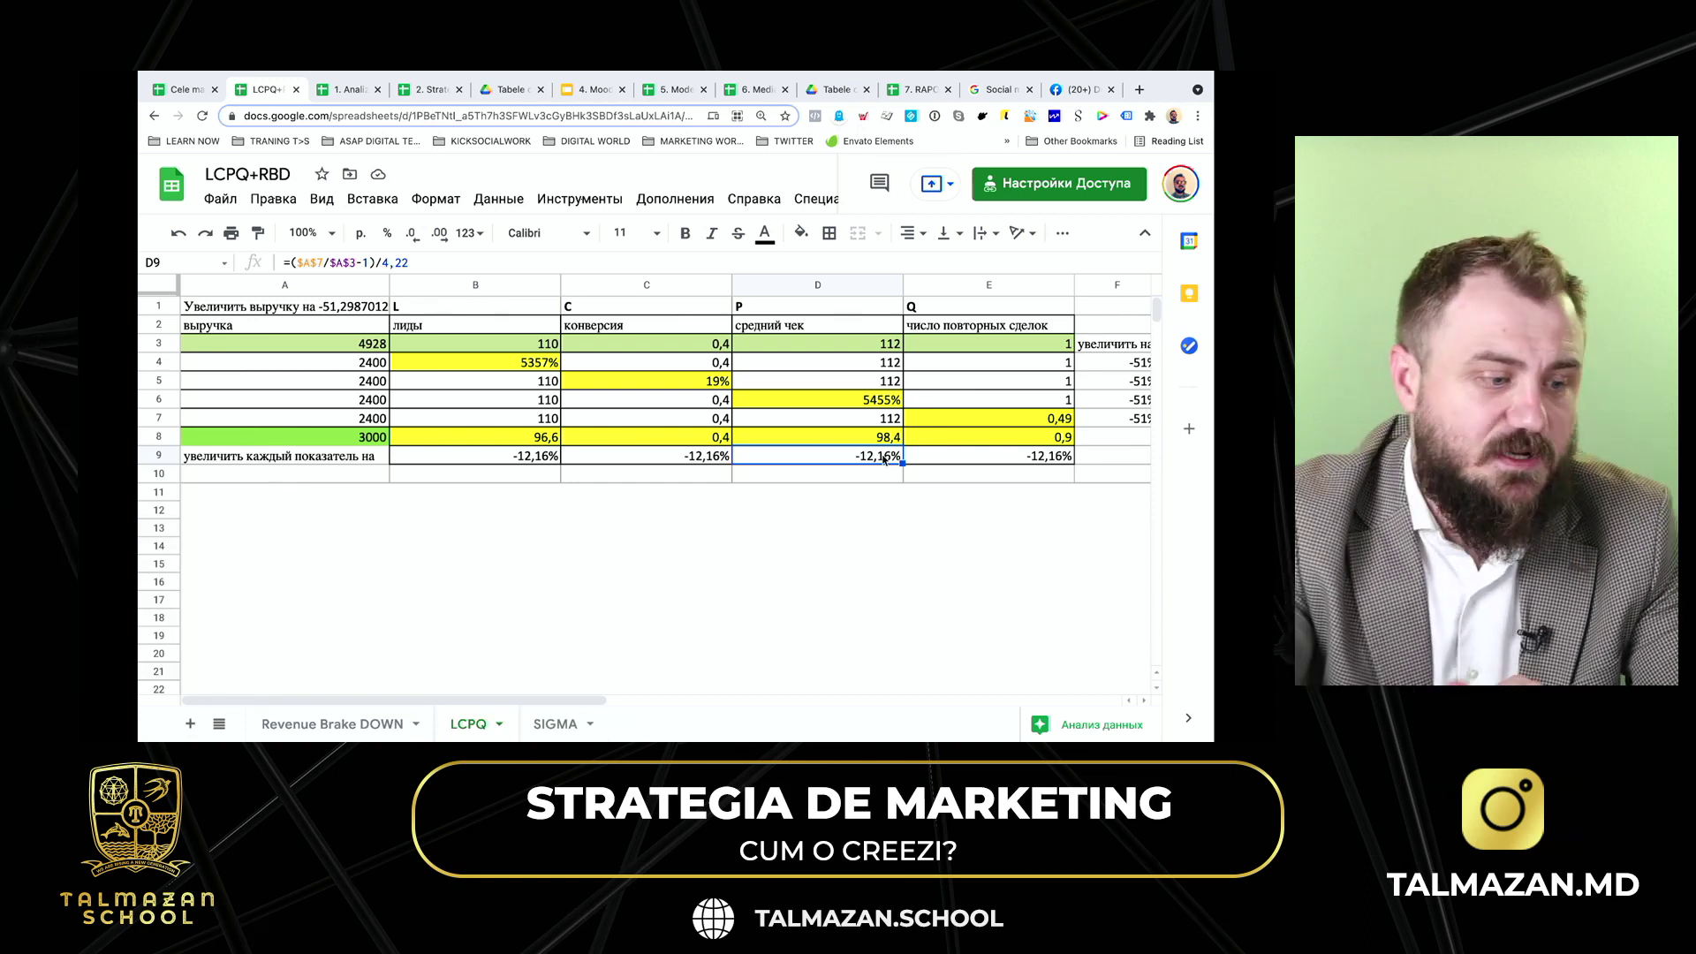
scroll(884, 459, right, 5)
scroll(884, 459, left, 5)
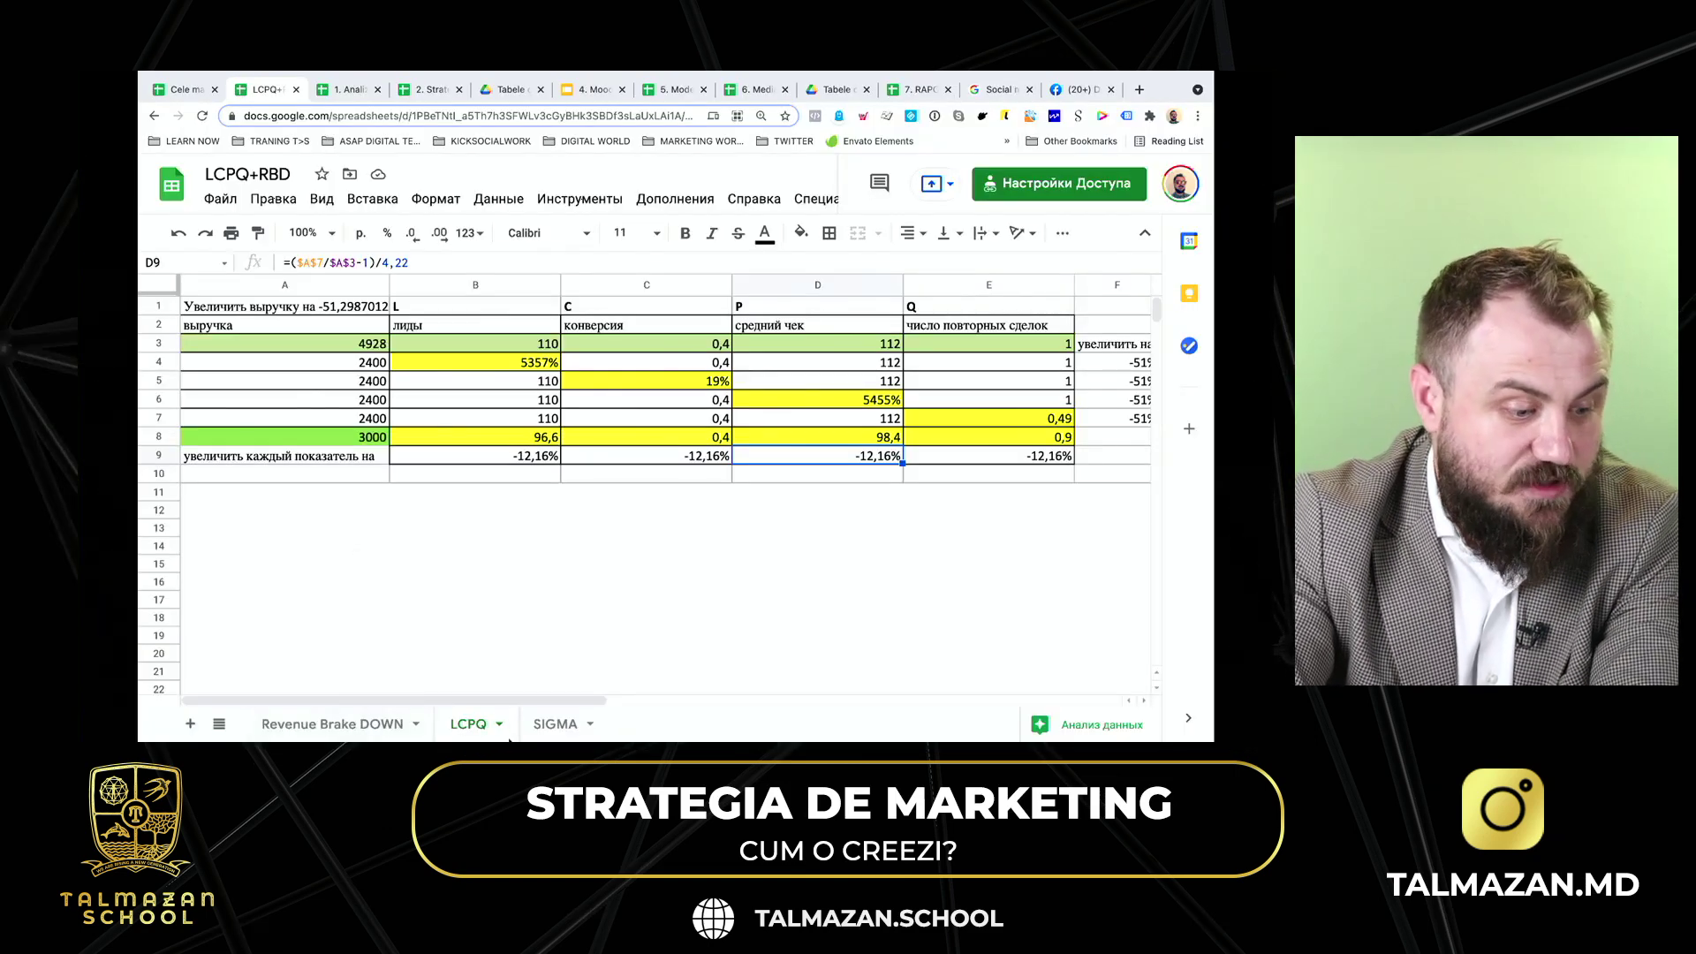
Switch to the Revenue Brake DOWN sheet and check the turnover in C4 and the turnover increase in A3.
click(351, 735)
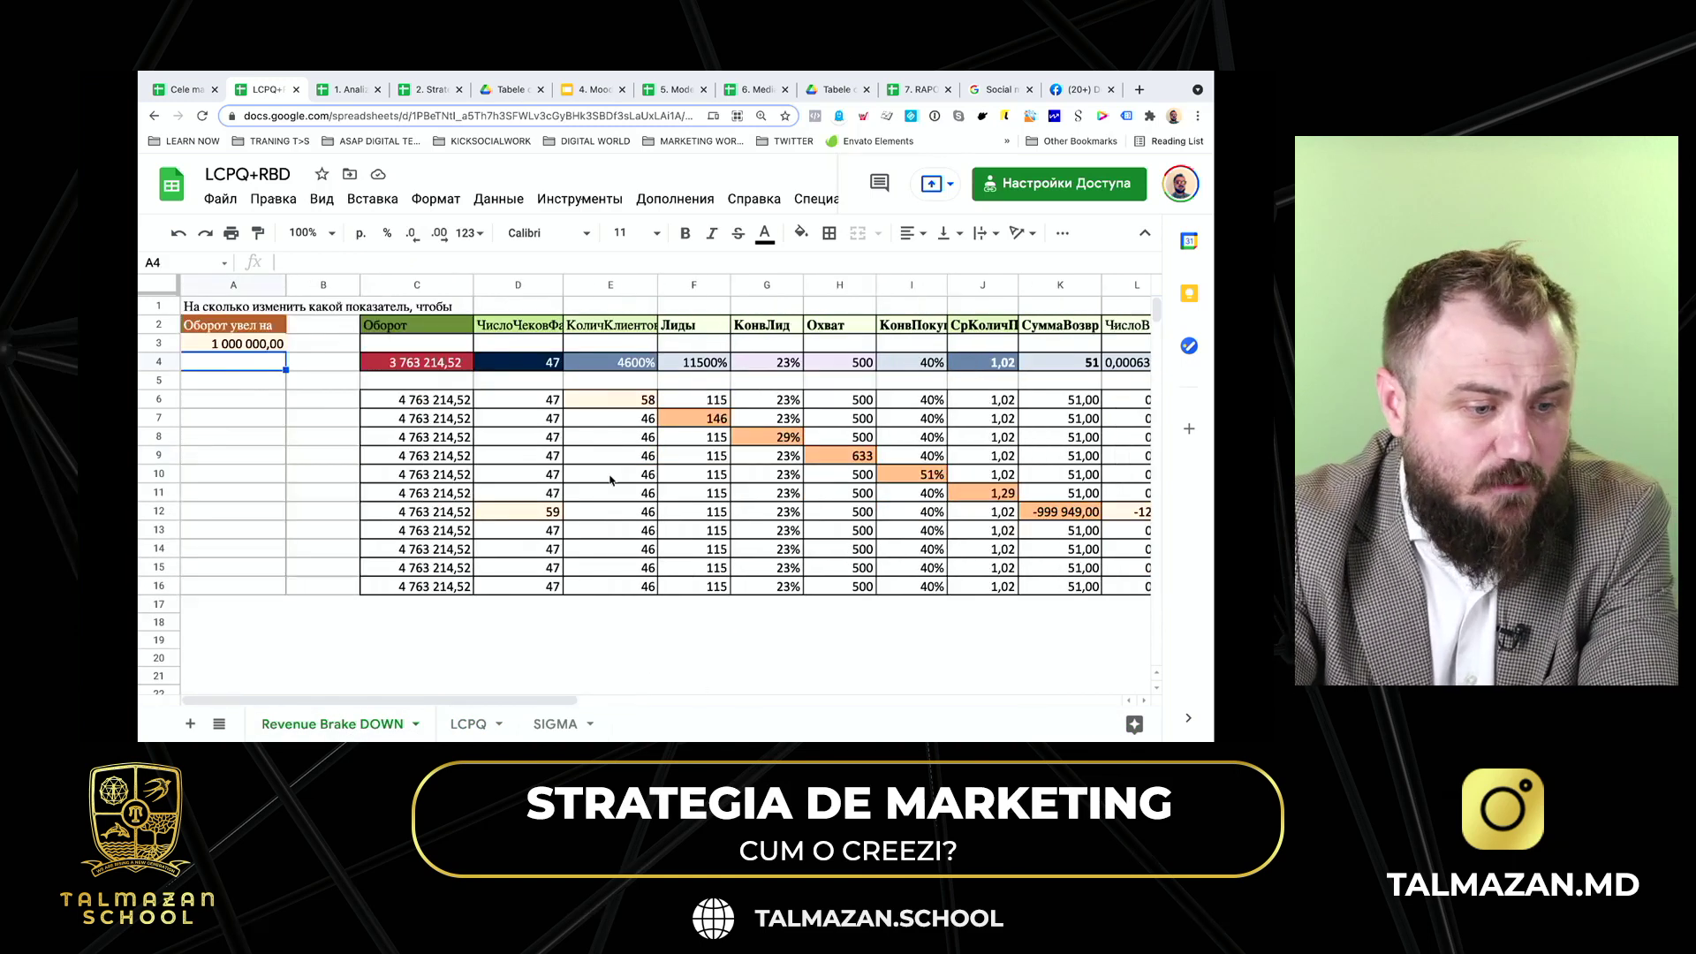
click(421, 365)
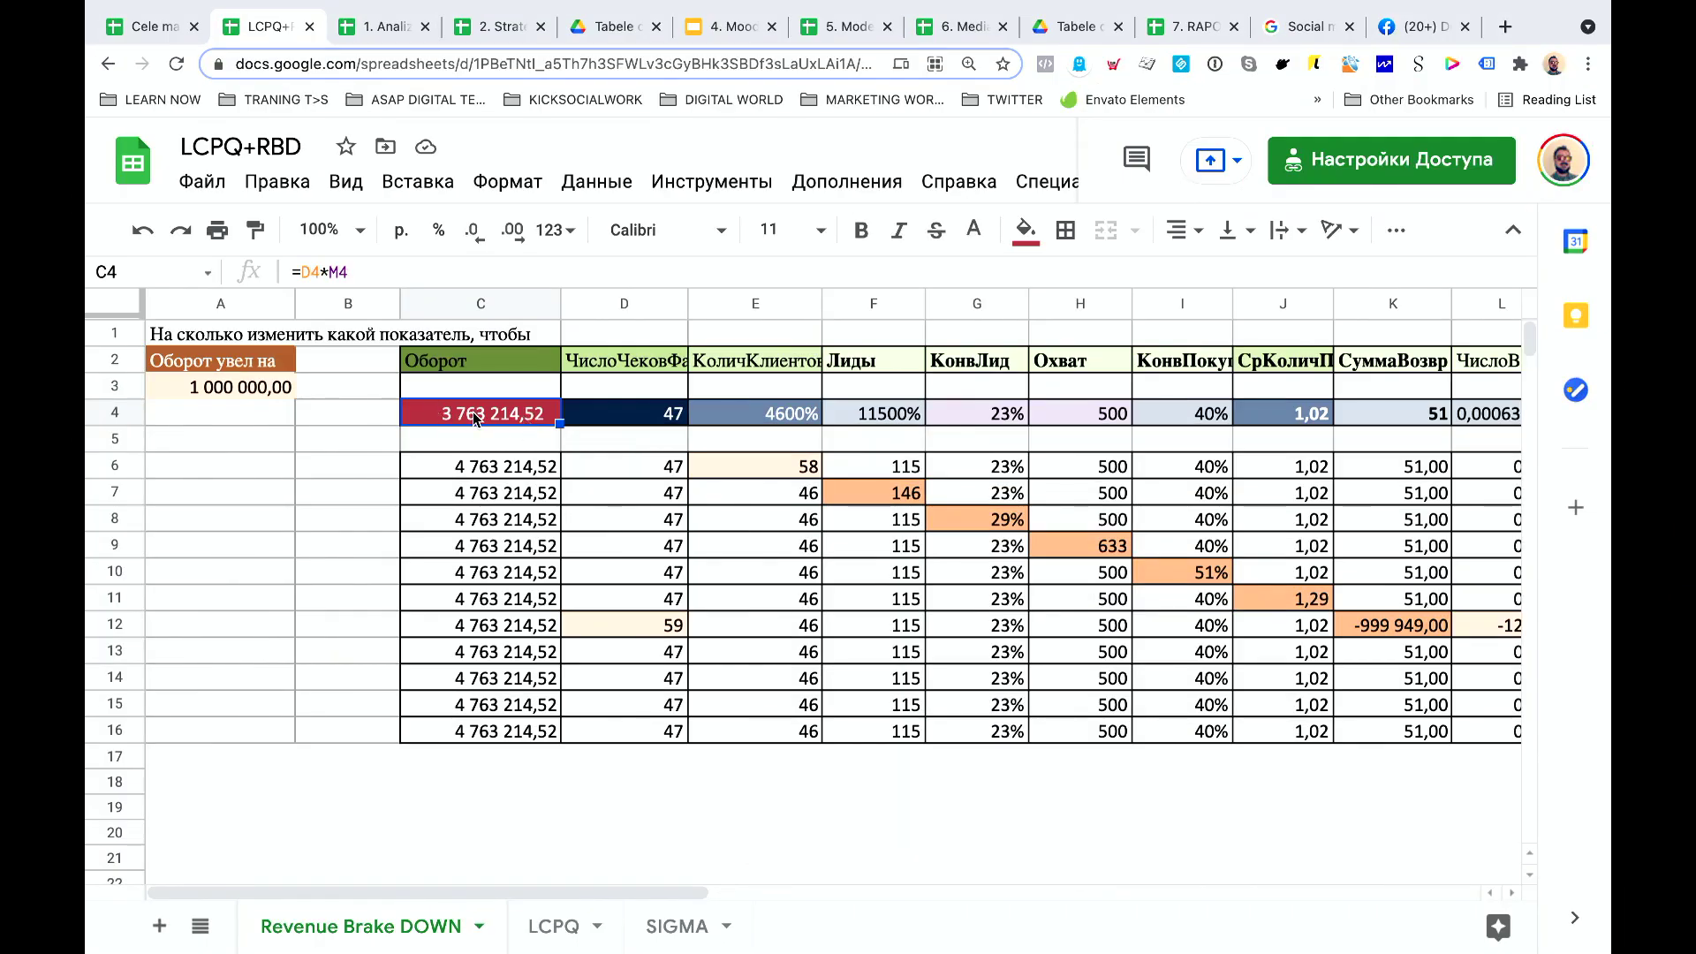
click(250, 389)
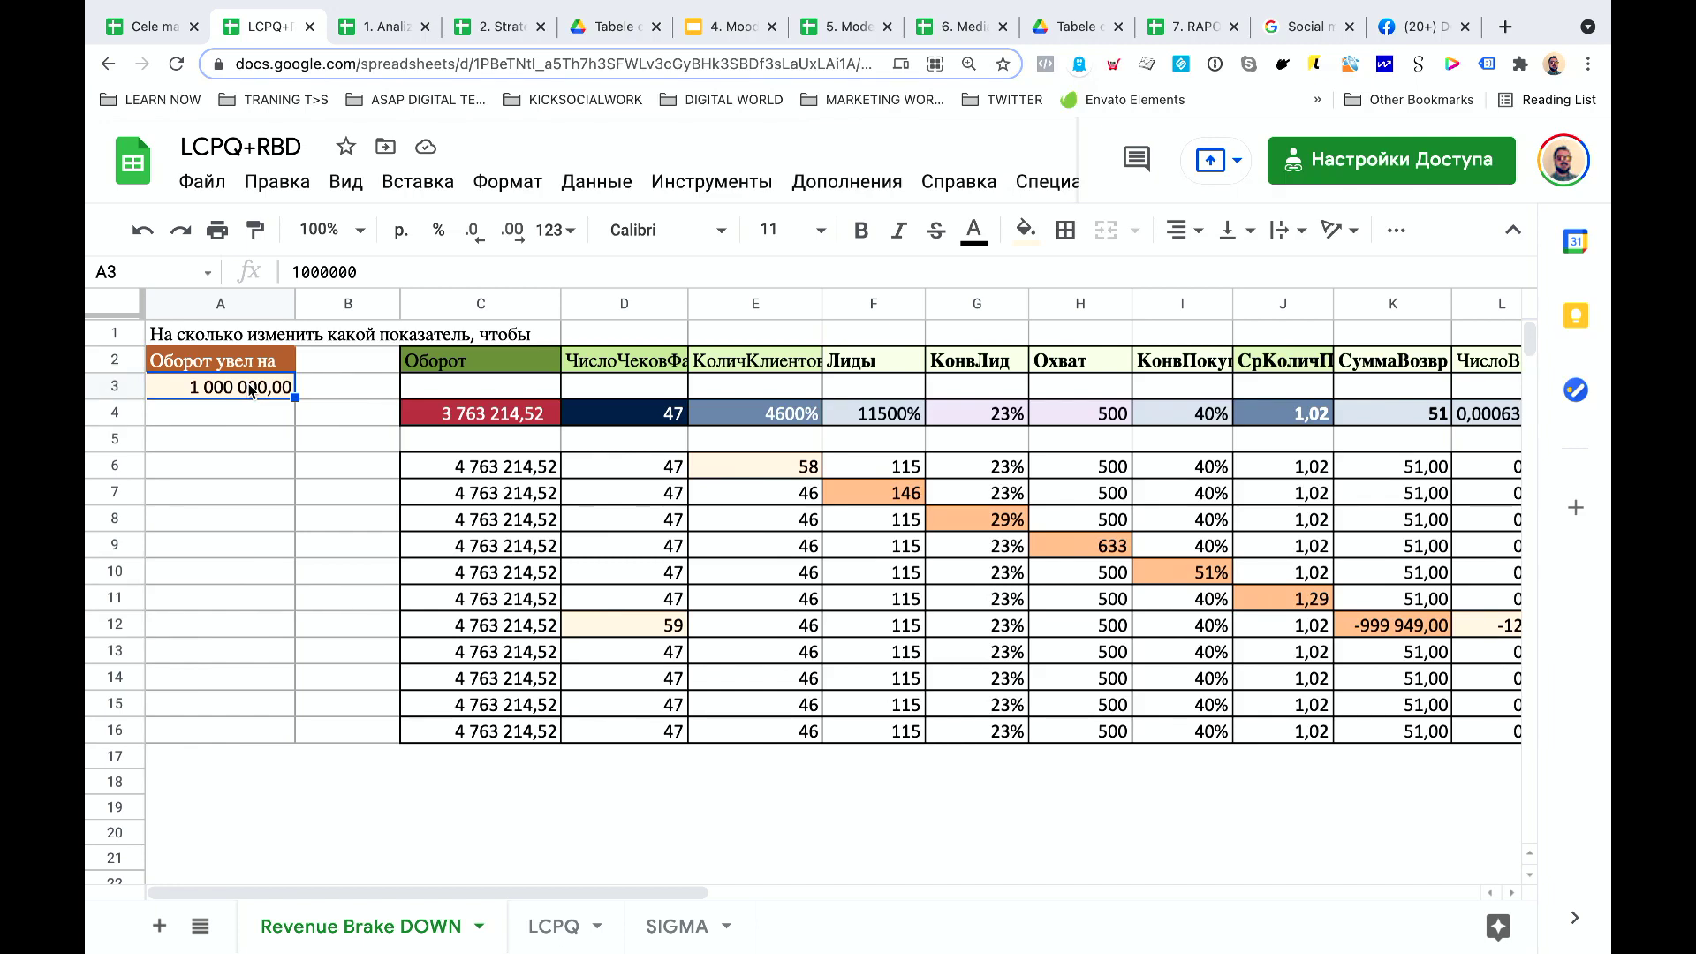
Examine the metric headers in row 2, including clients, leads, lead conversion and reach, across to the Изменения column.
scroll(1079, 542, right, 5)
scroll(1080, 541, left, 5)
click(630, 355)
click(793, 370)
scroll(792, 369, right, 2)
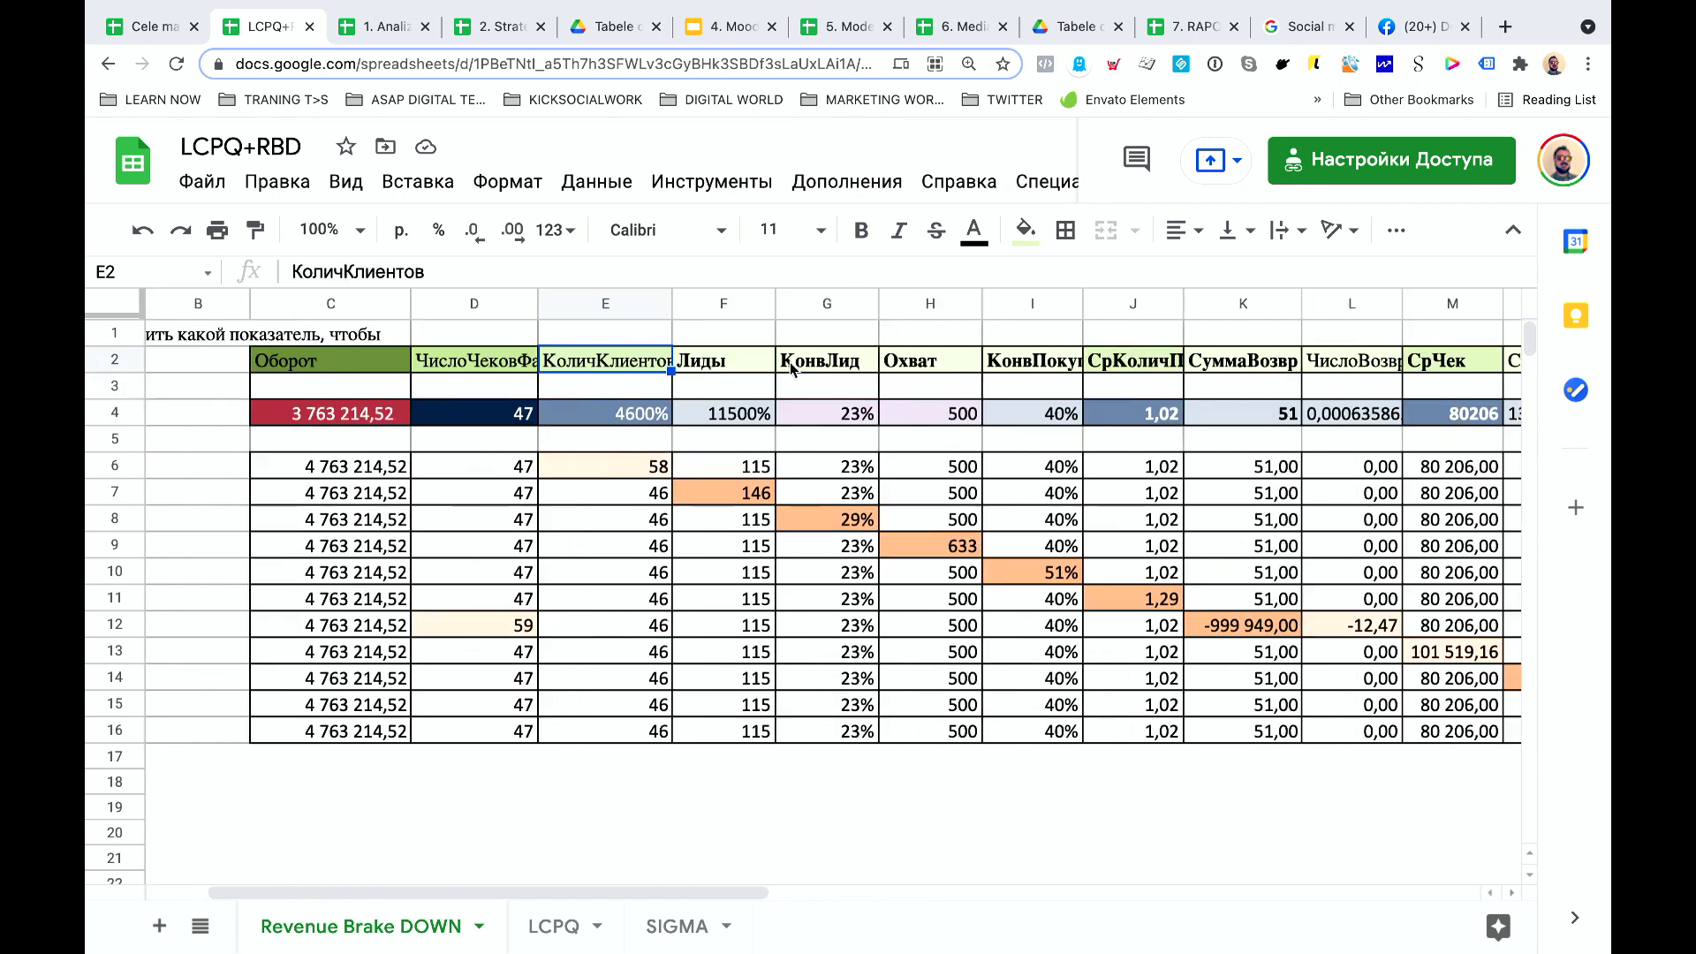
click(837, 367)
click(971, 364)
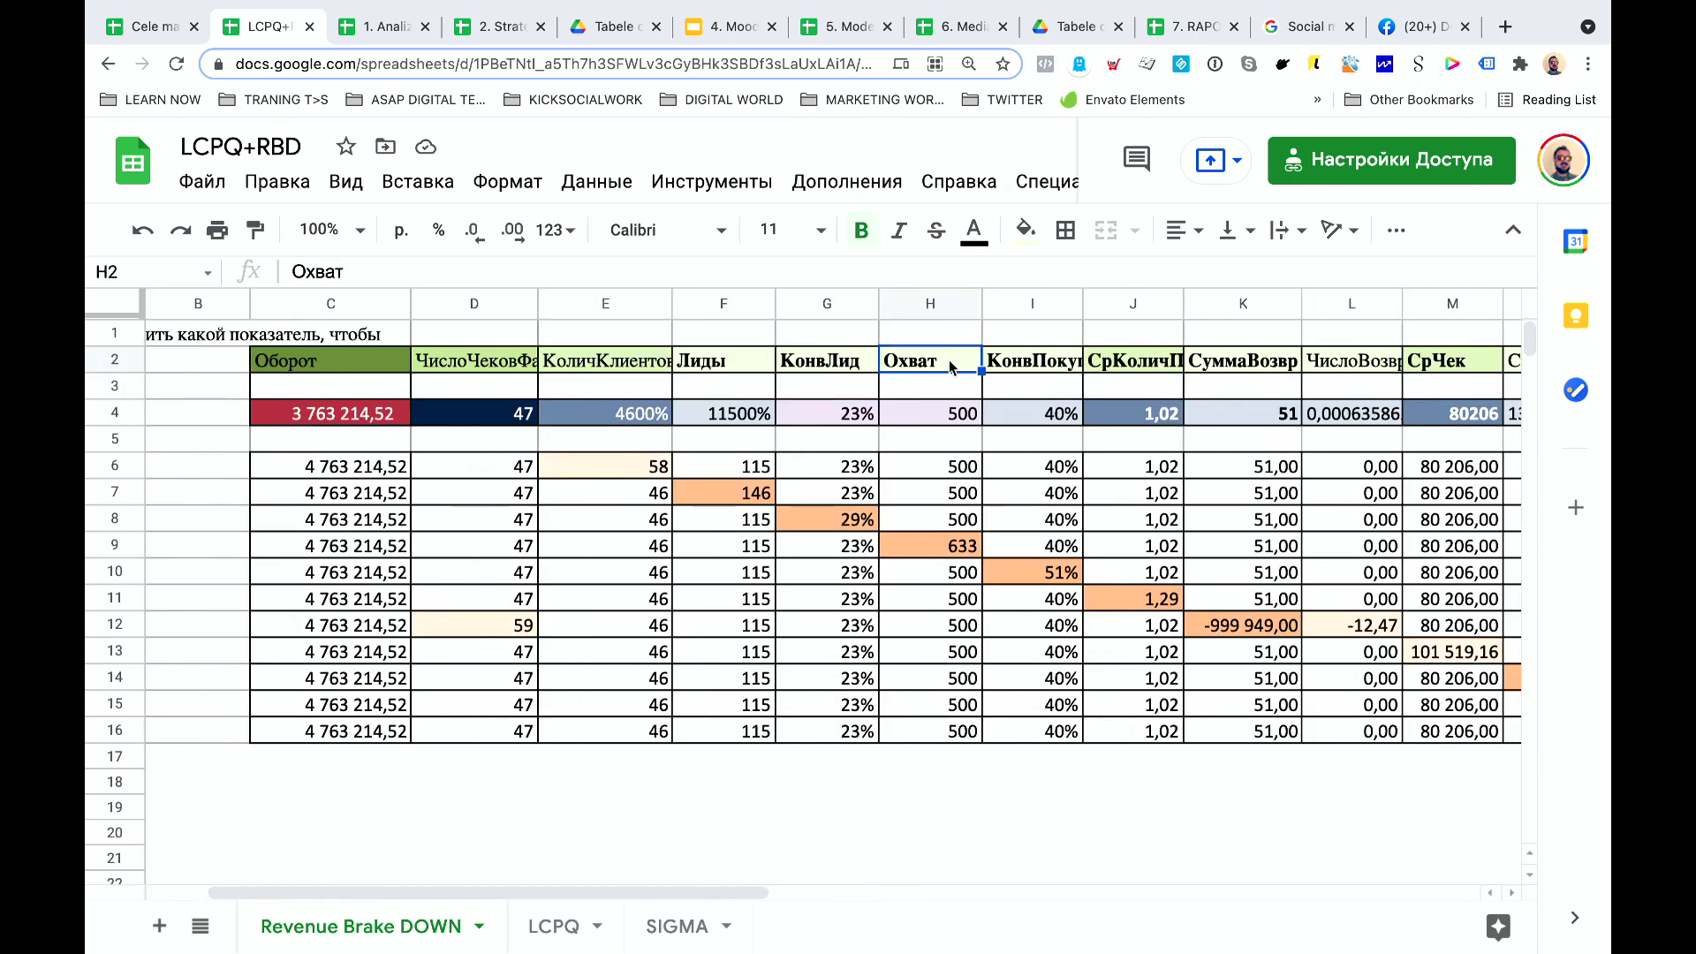
scroll(1212, 369, right, 4)
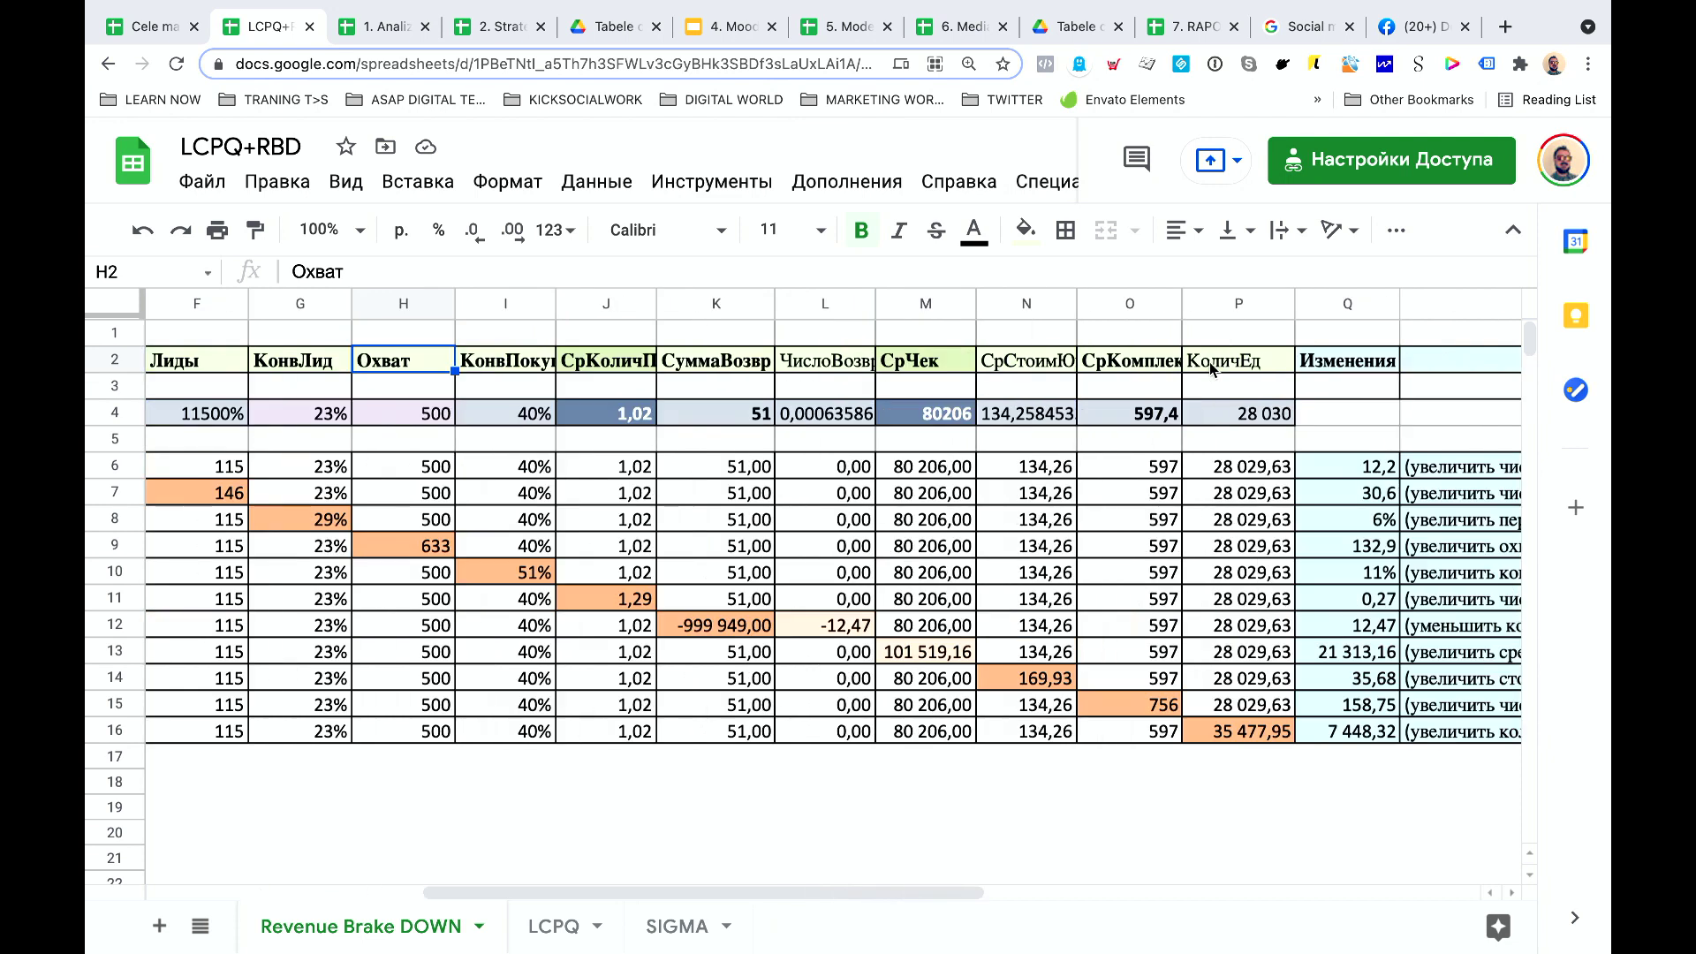
scroll(1212, 369, left, 3)
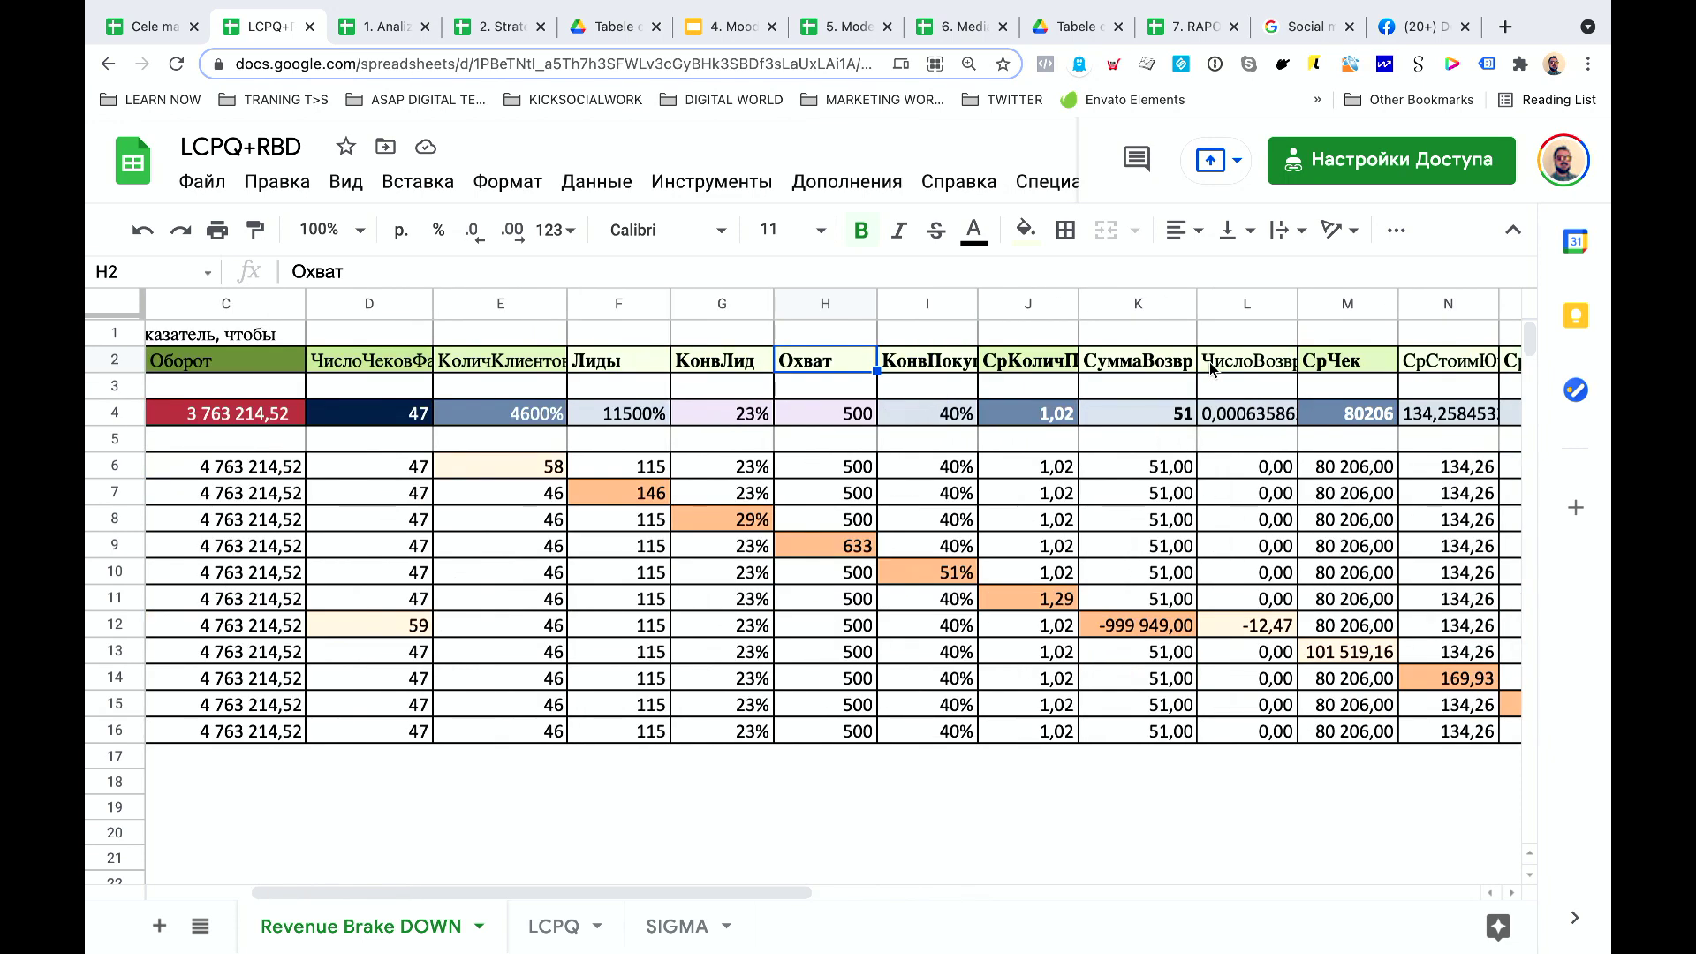
scroll(409, 390, left, 2)
Set the turnover increase in cell A3 to 200000.
click(238, 394)
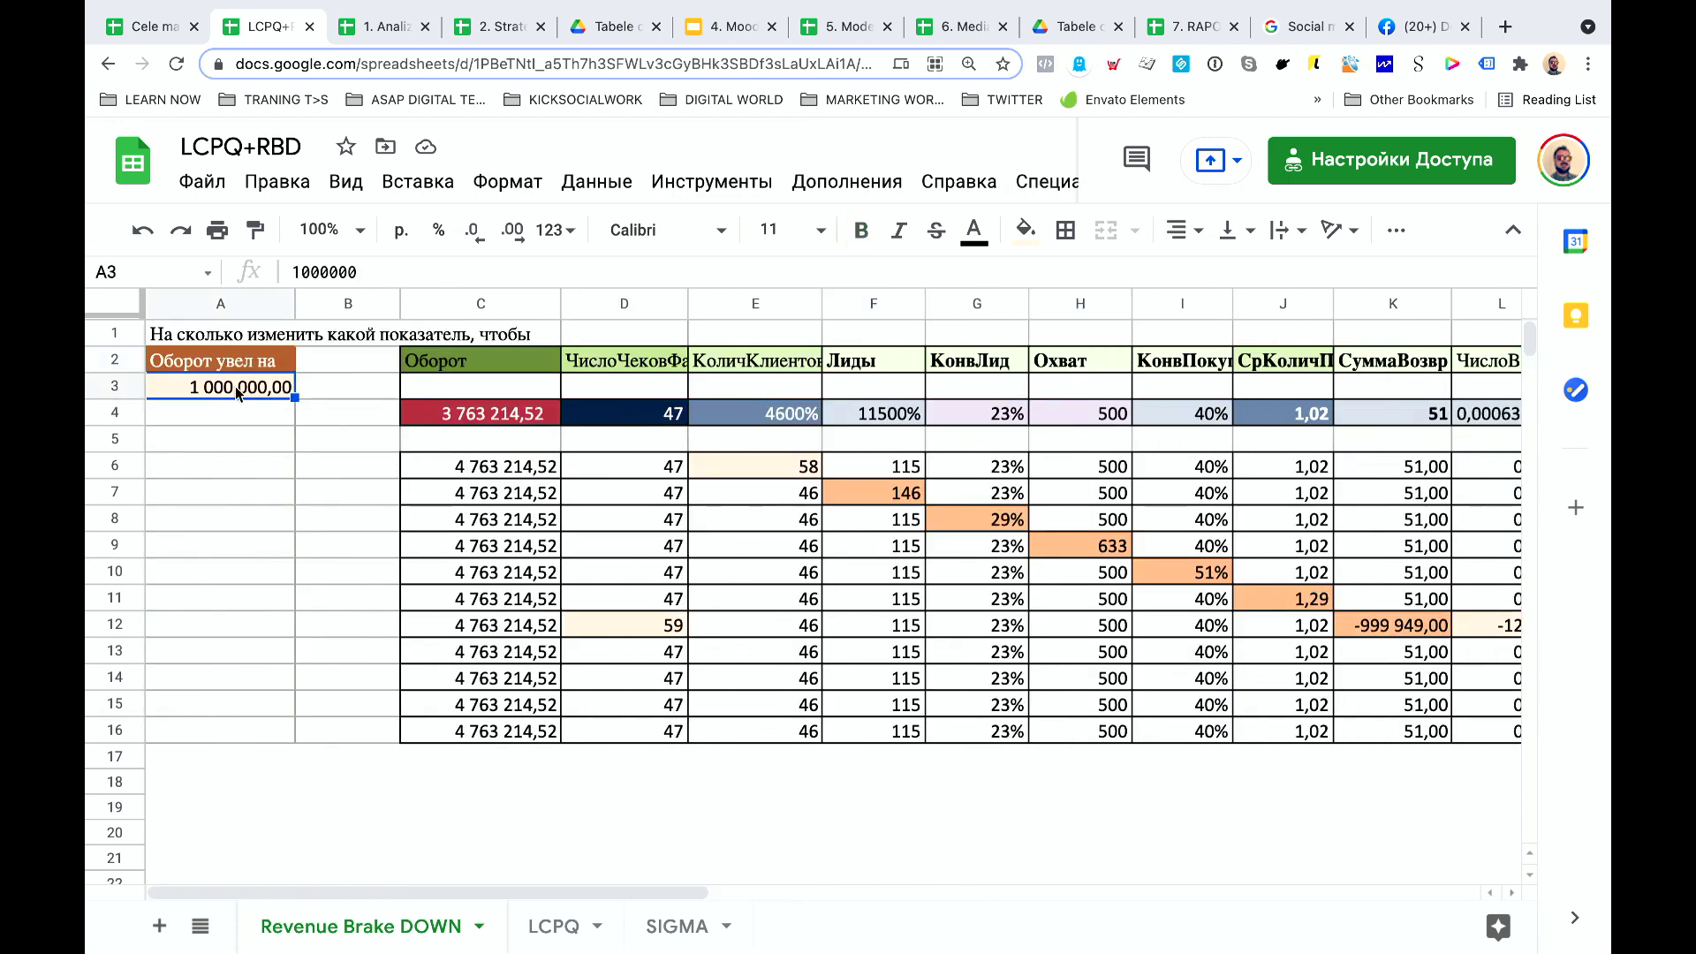
text(200000)
key(Return)
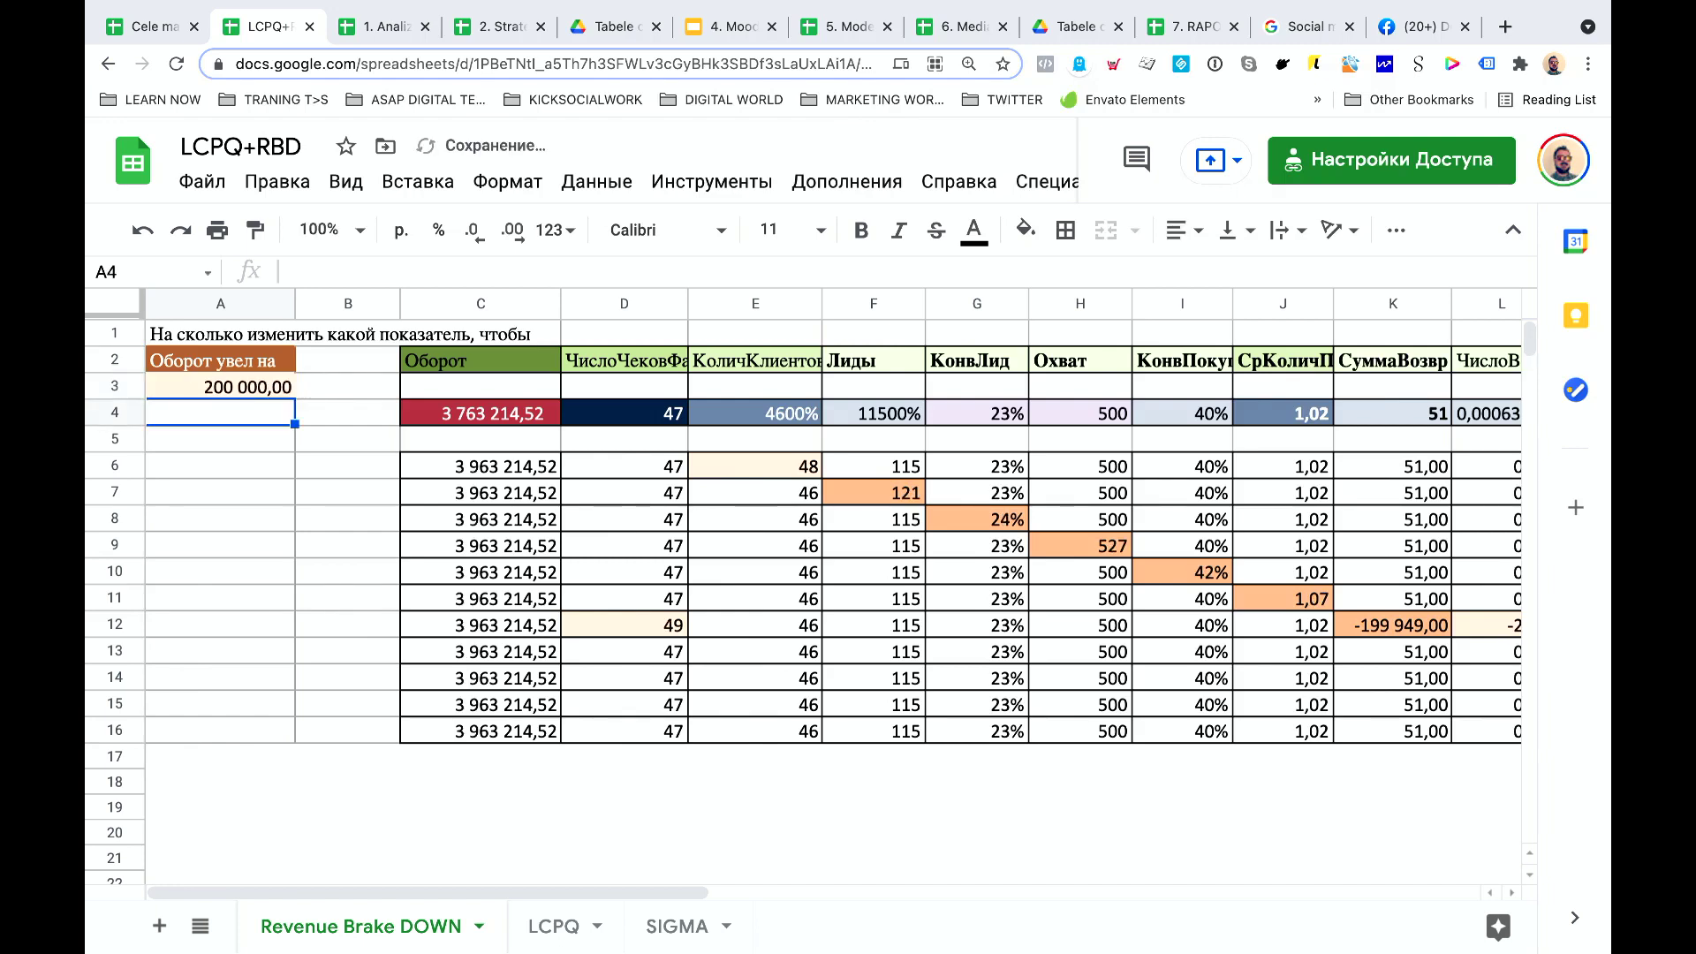
click(261, 396)
text(2)
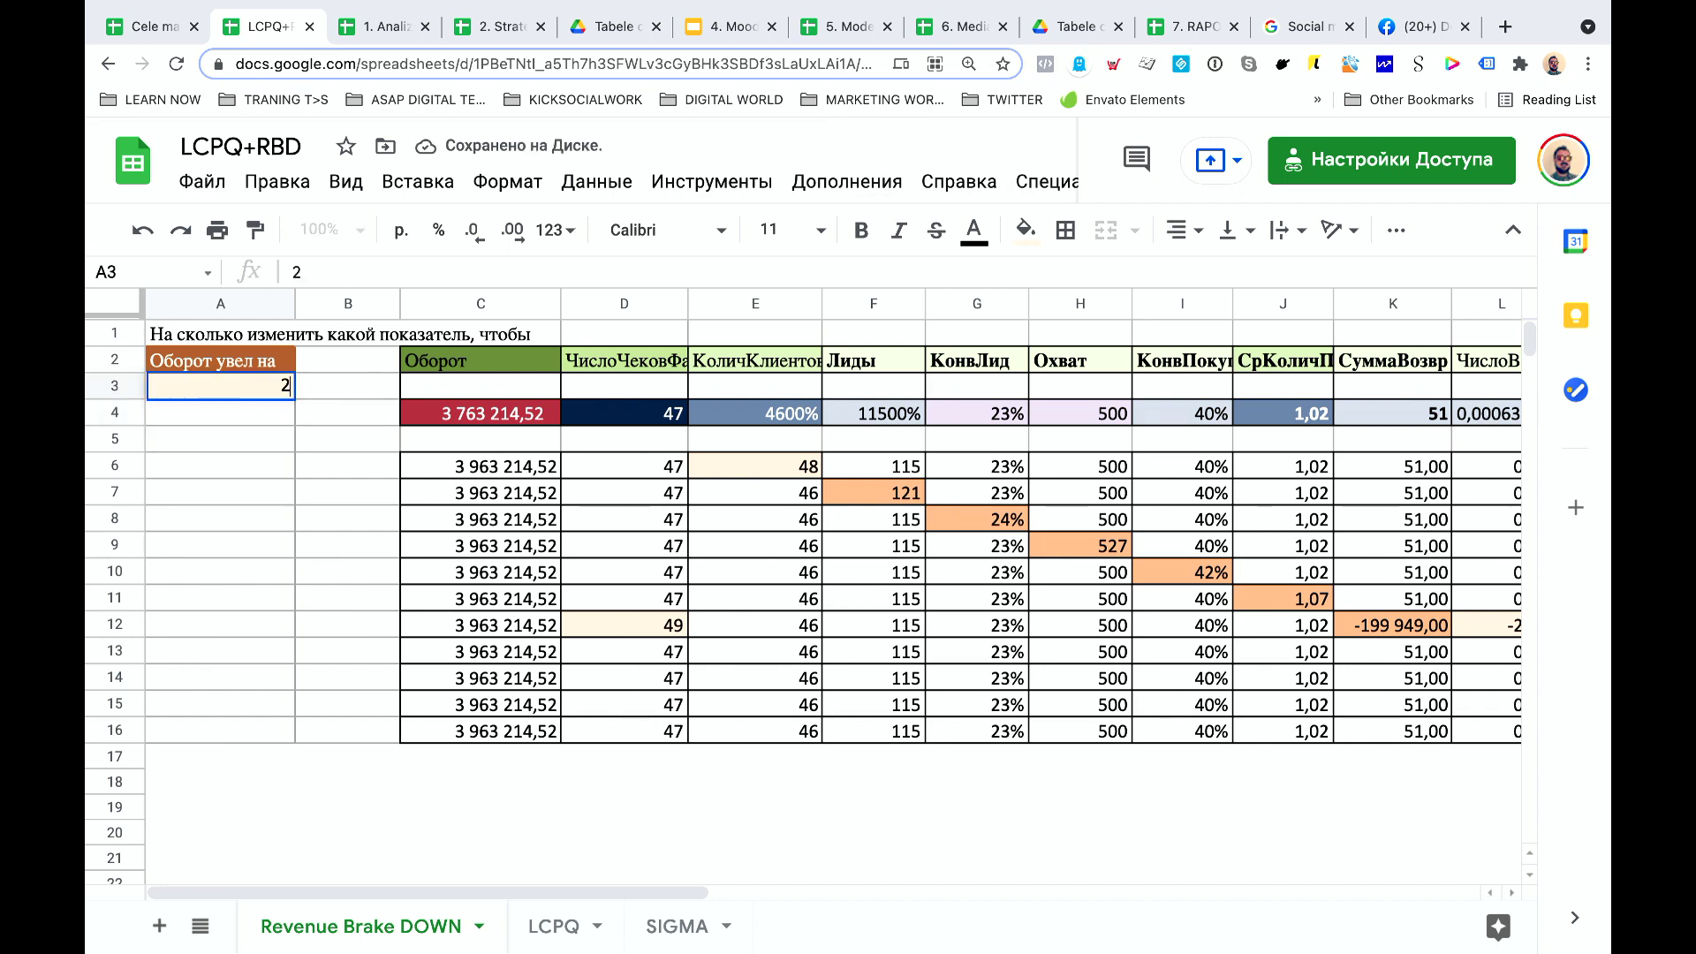
text( 000 000 000)
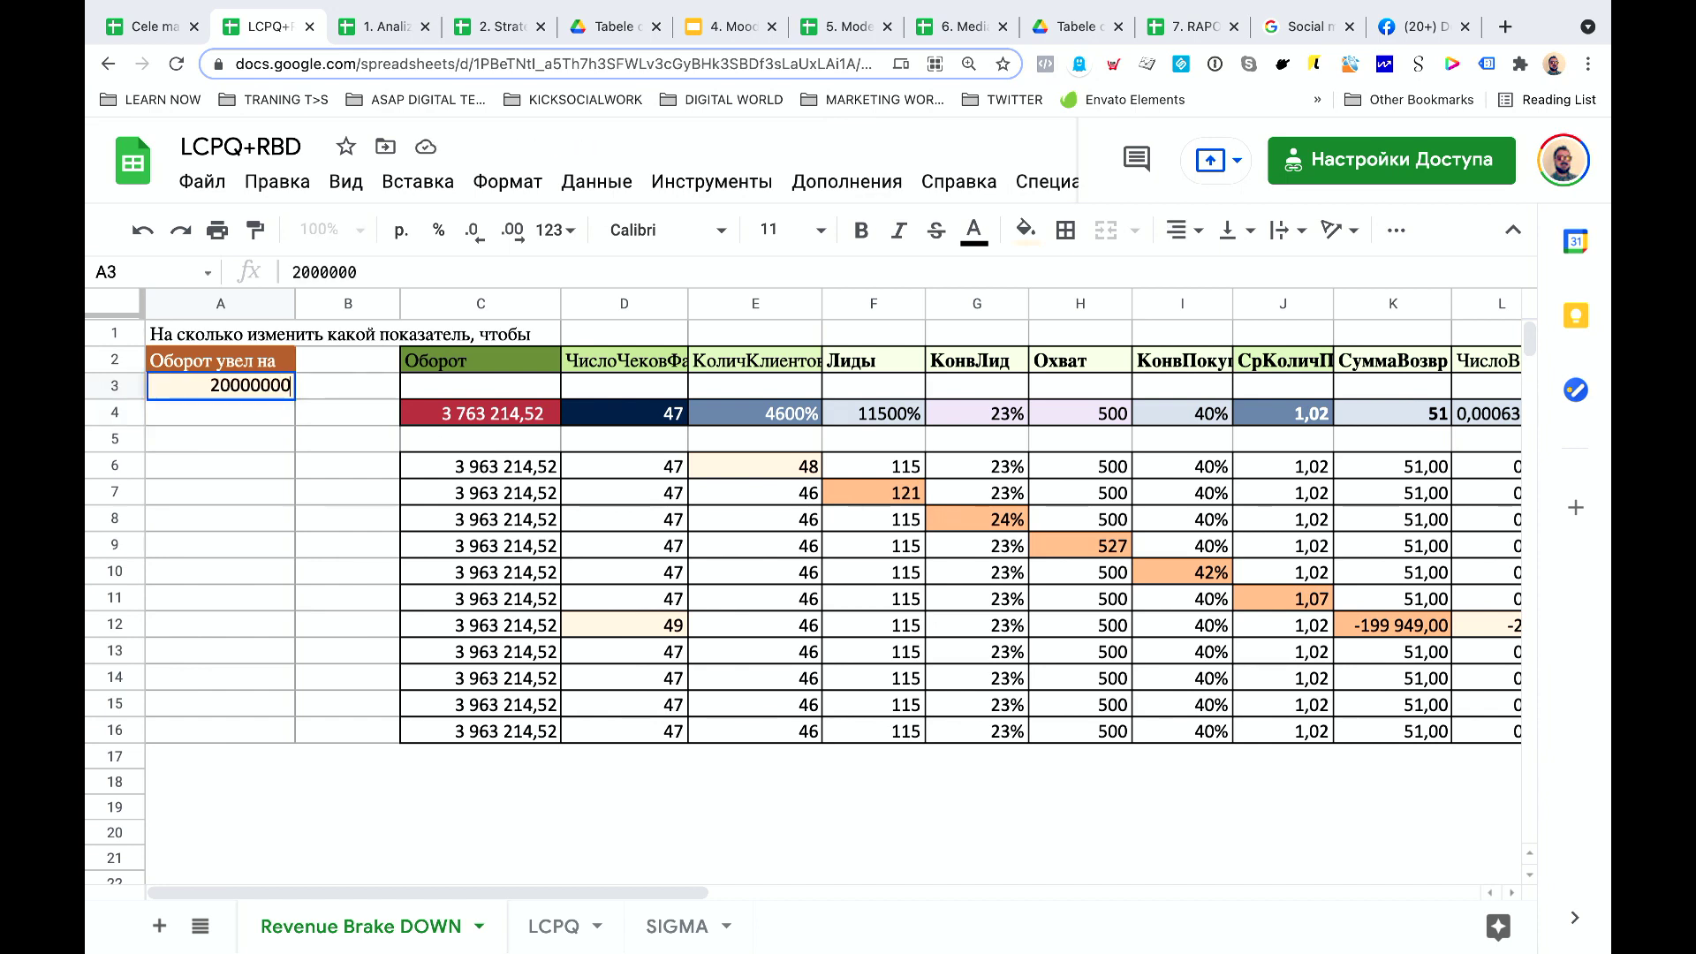
key(Return)
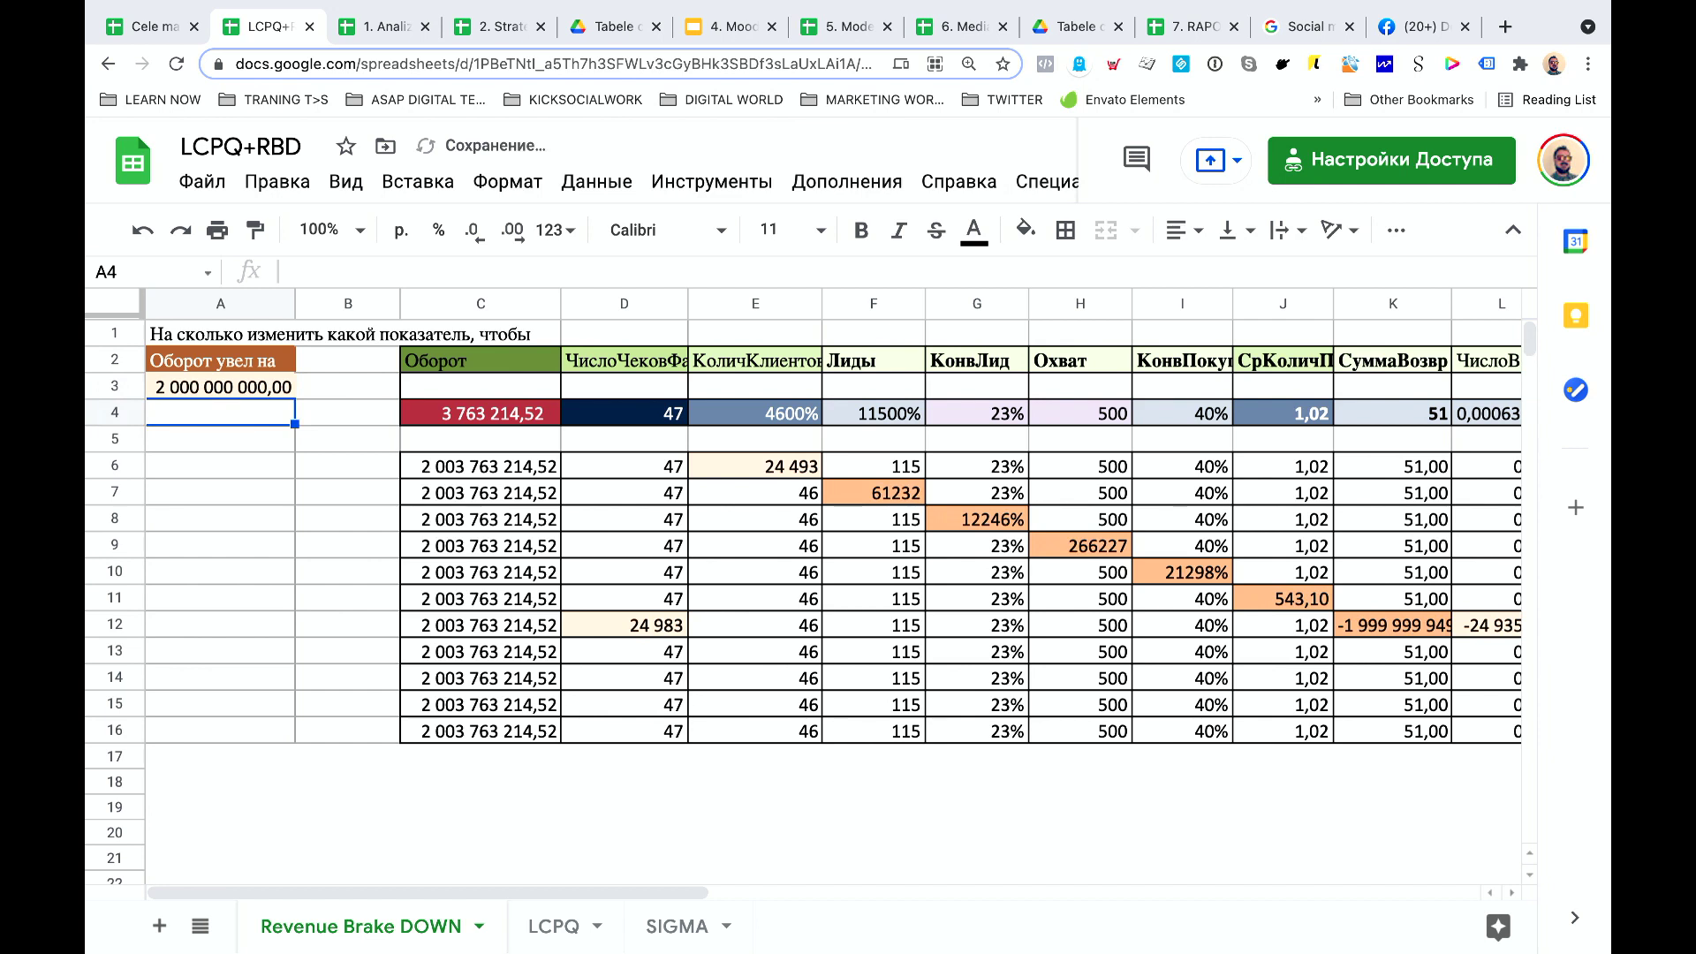
Set the turnover increase in cell A3 to 2000000.
click(196, 388)
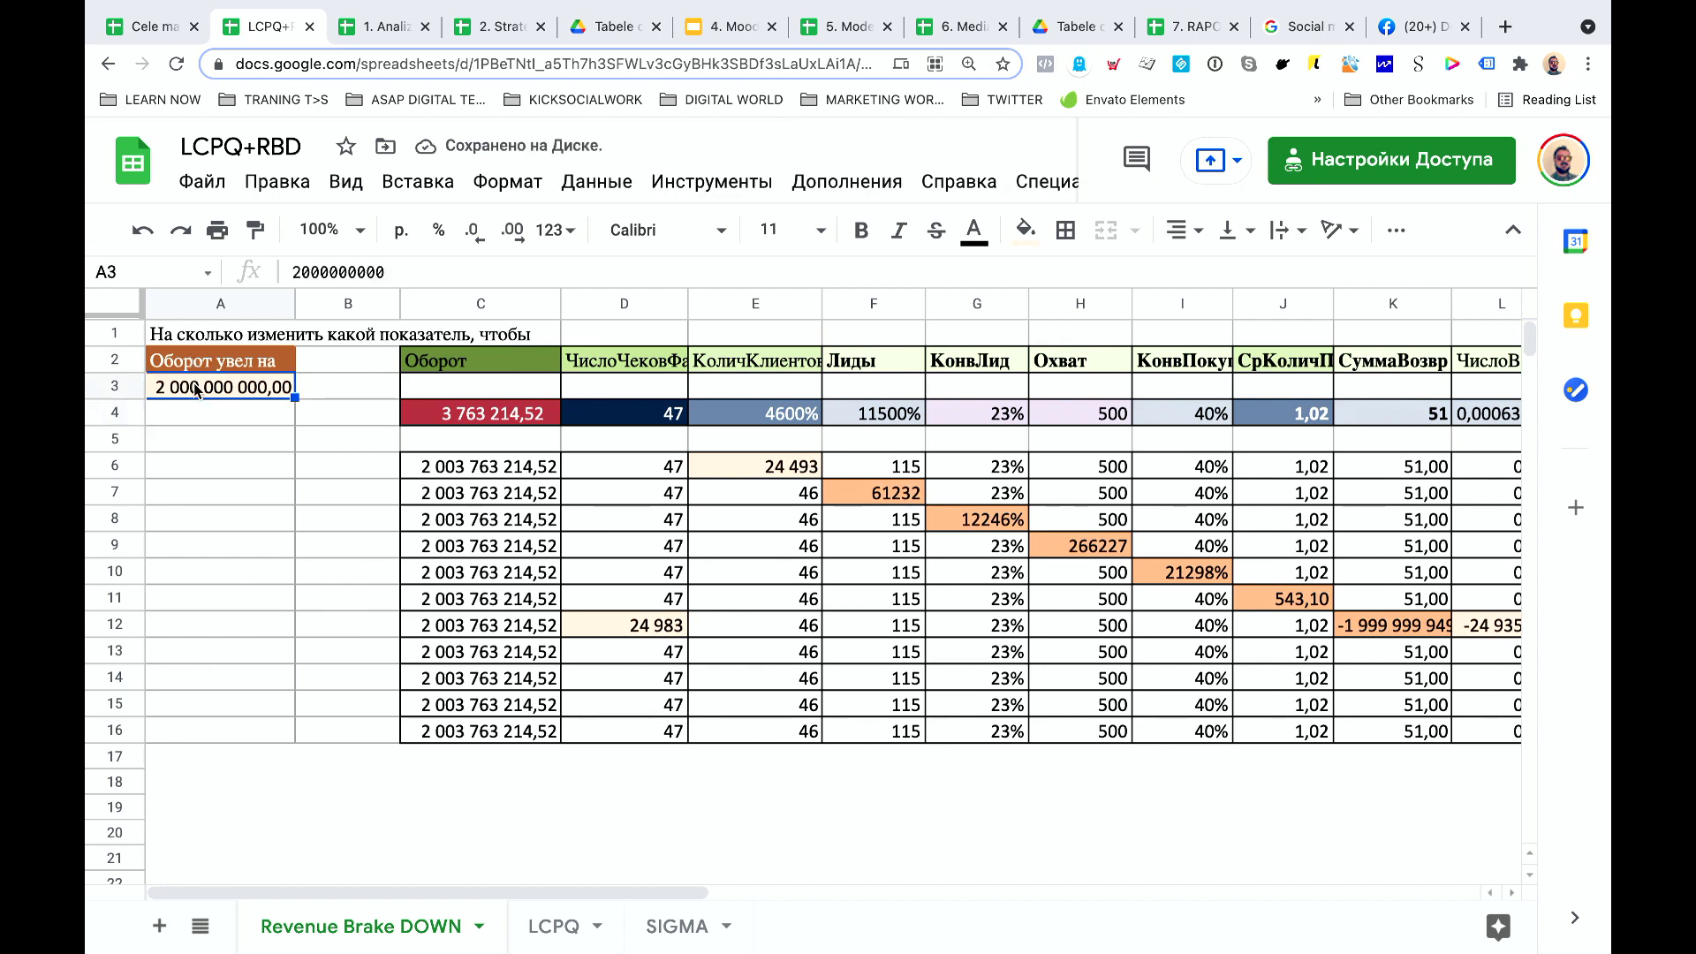
text(2 00)
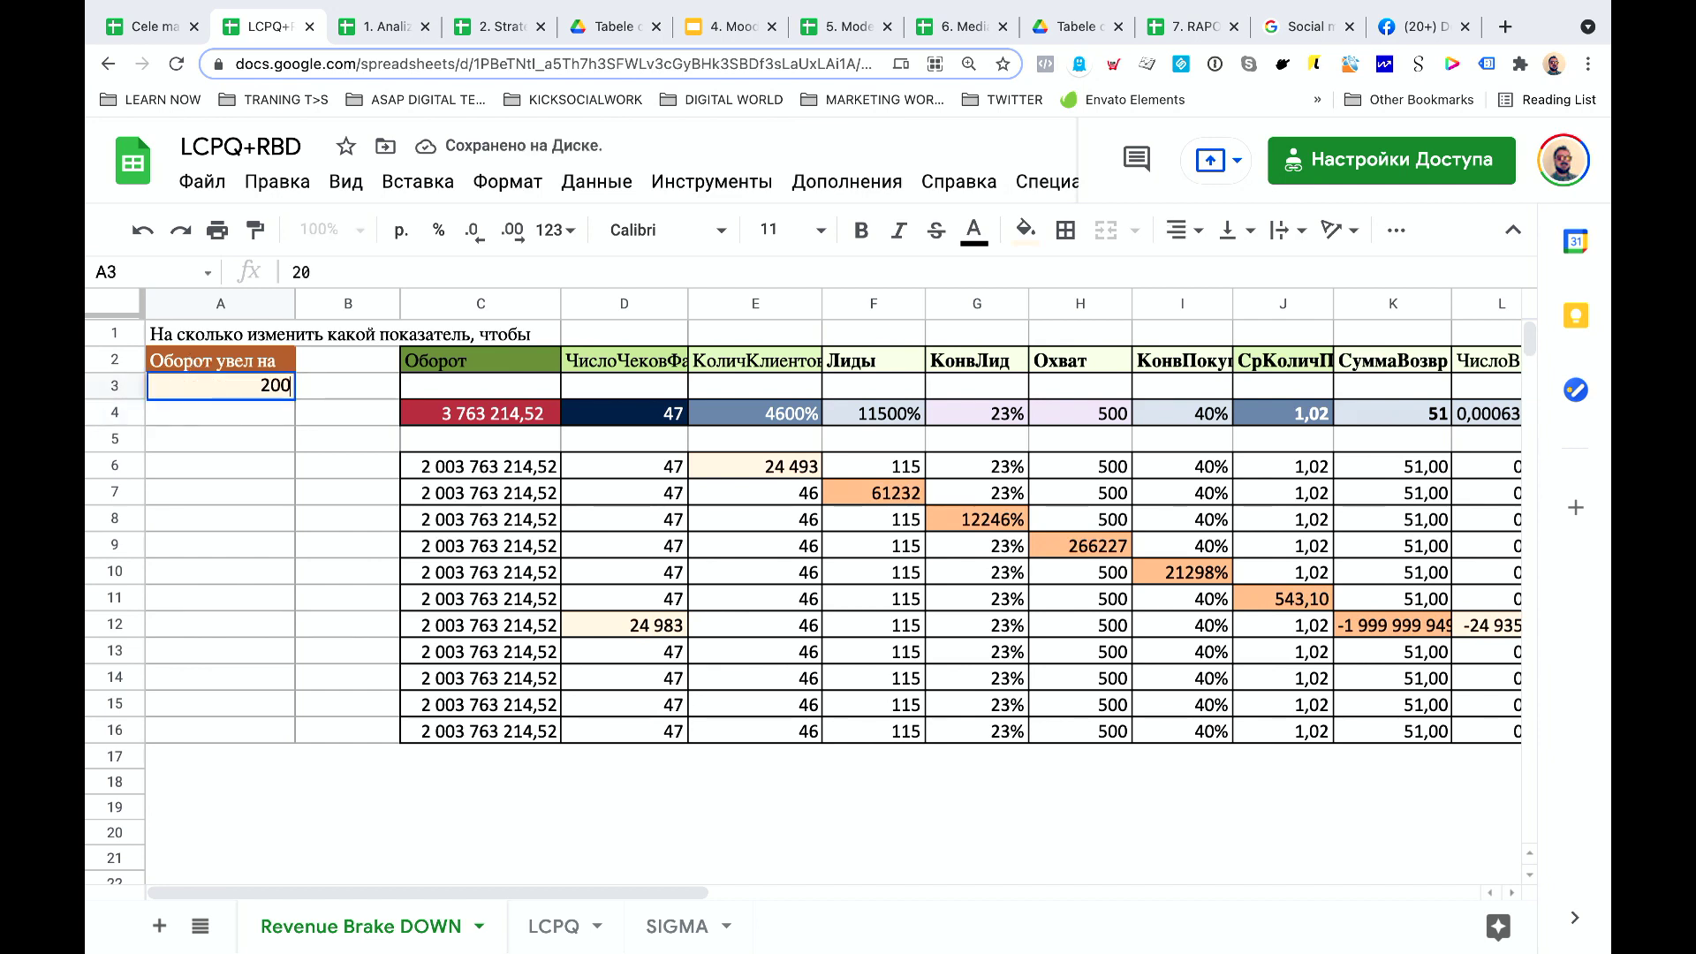
text(0 00)
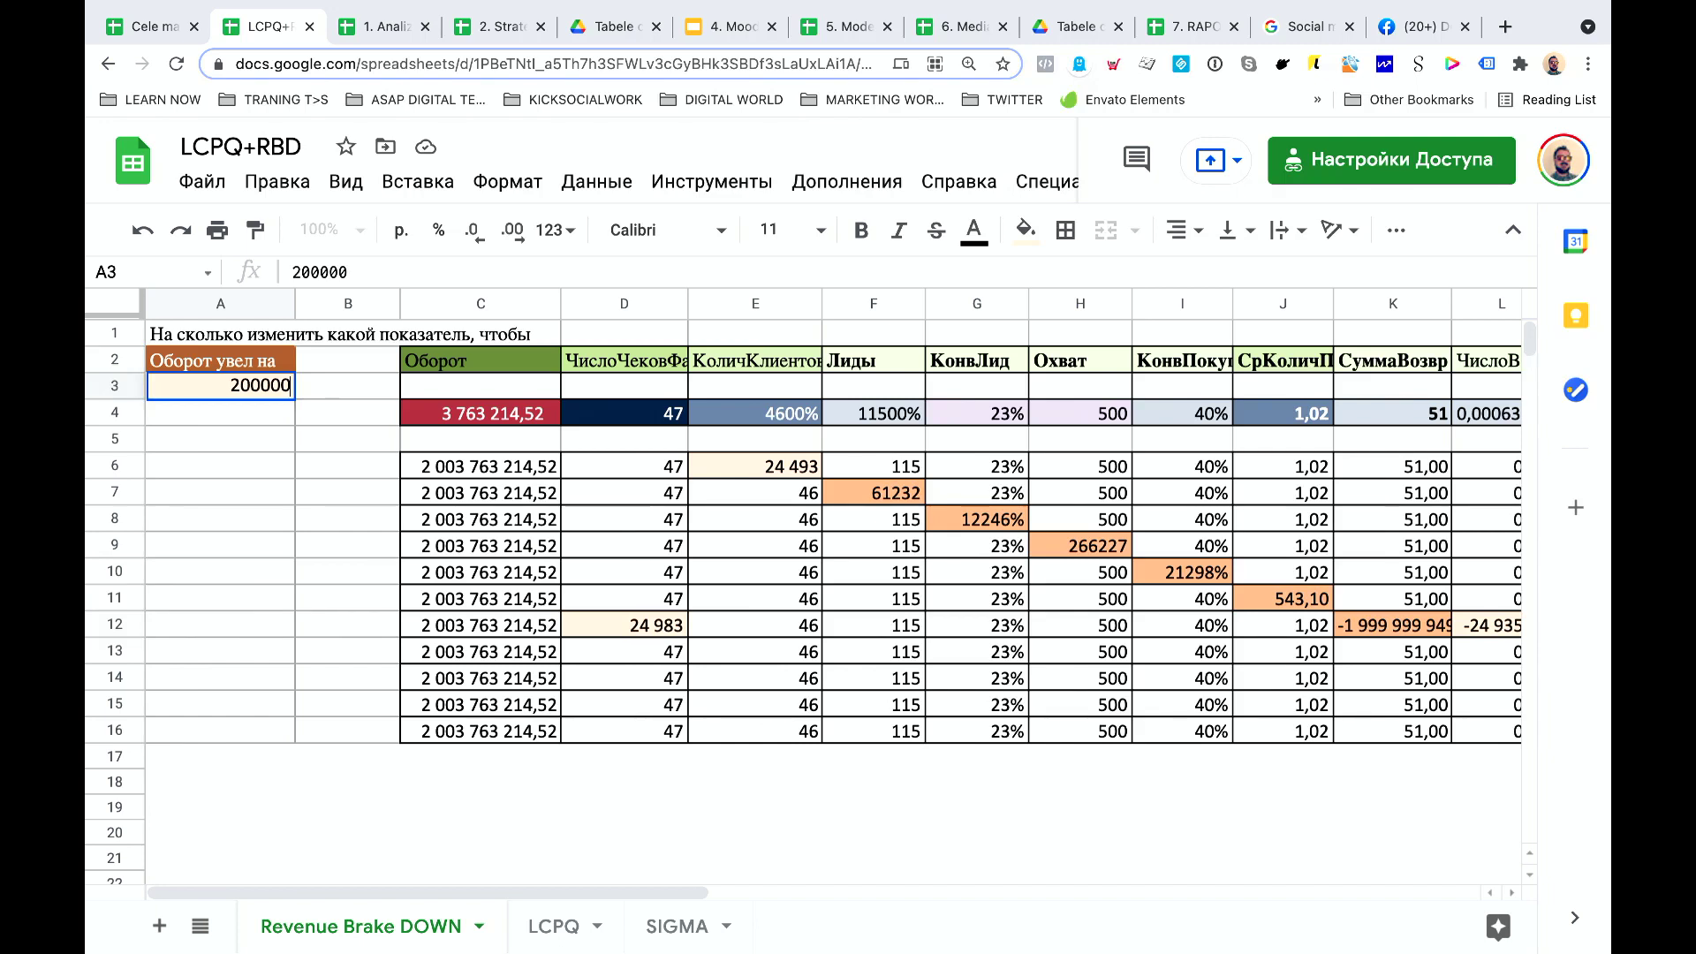
text(0)
key(Return)
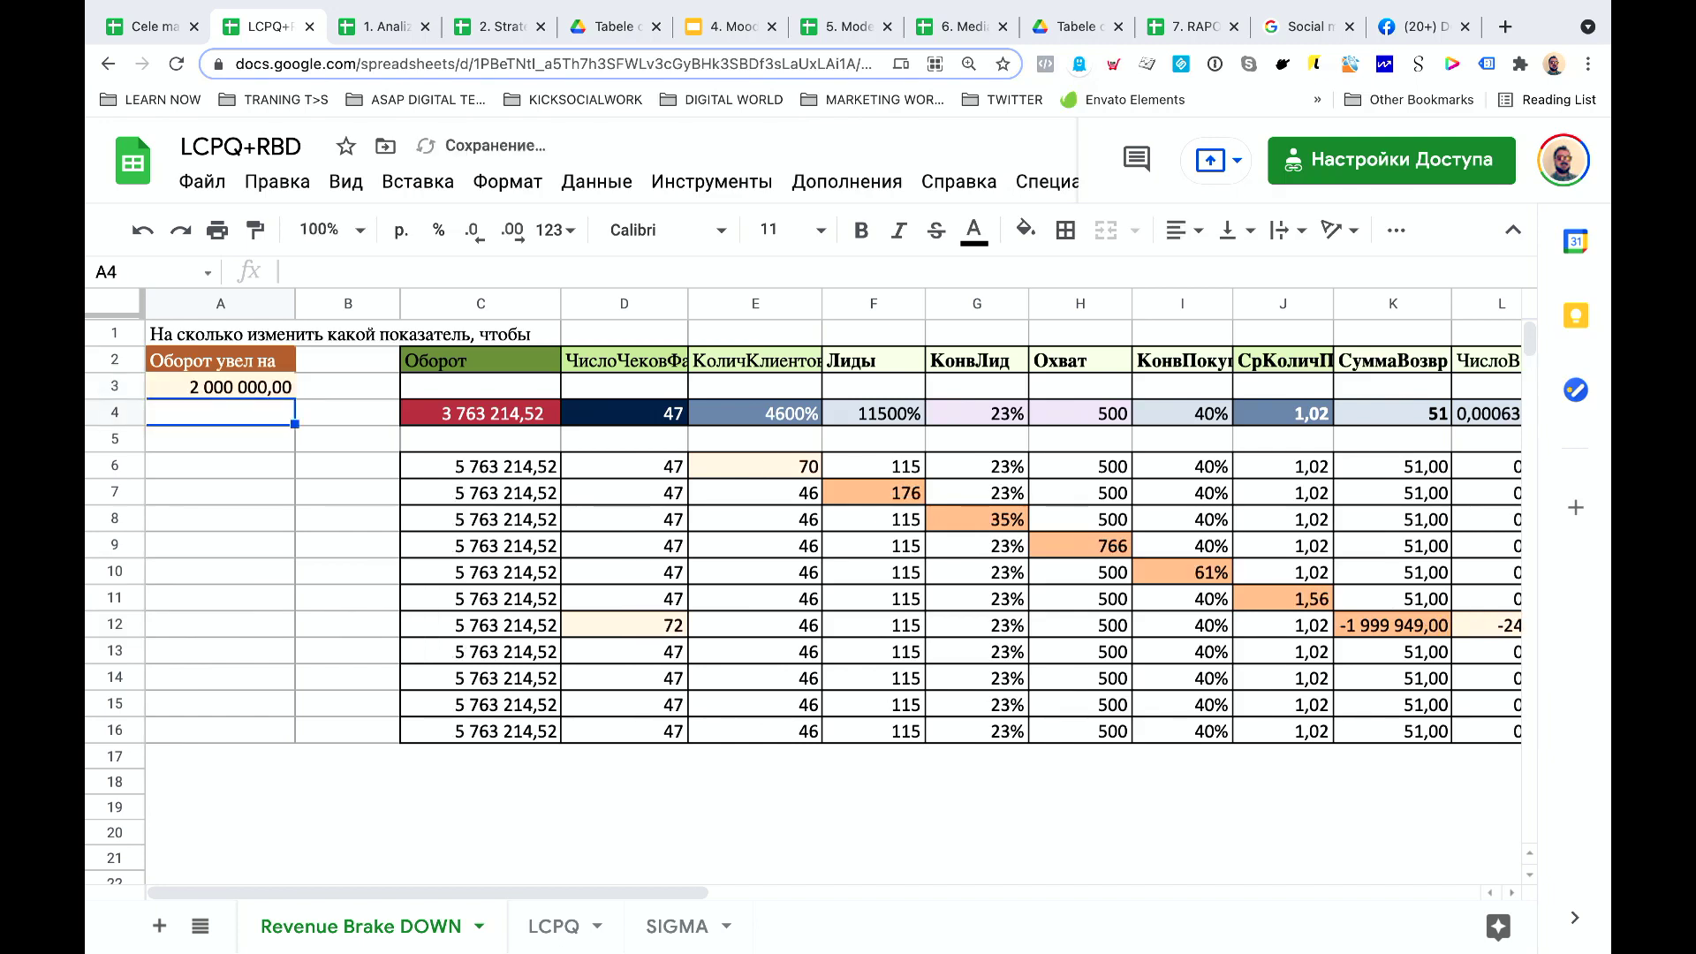
Examine the target turnover in C6 and the highlighted required leads, lead conversion, reach and purchase conversion in rows 7 to 10.
click(448, 465)
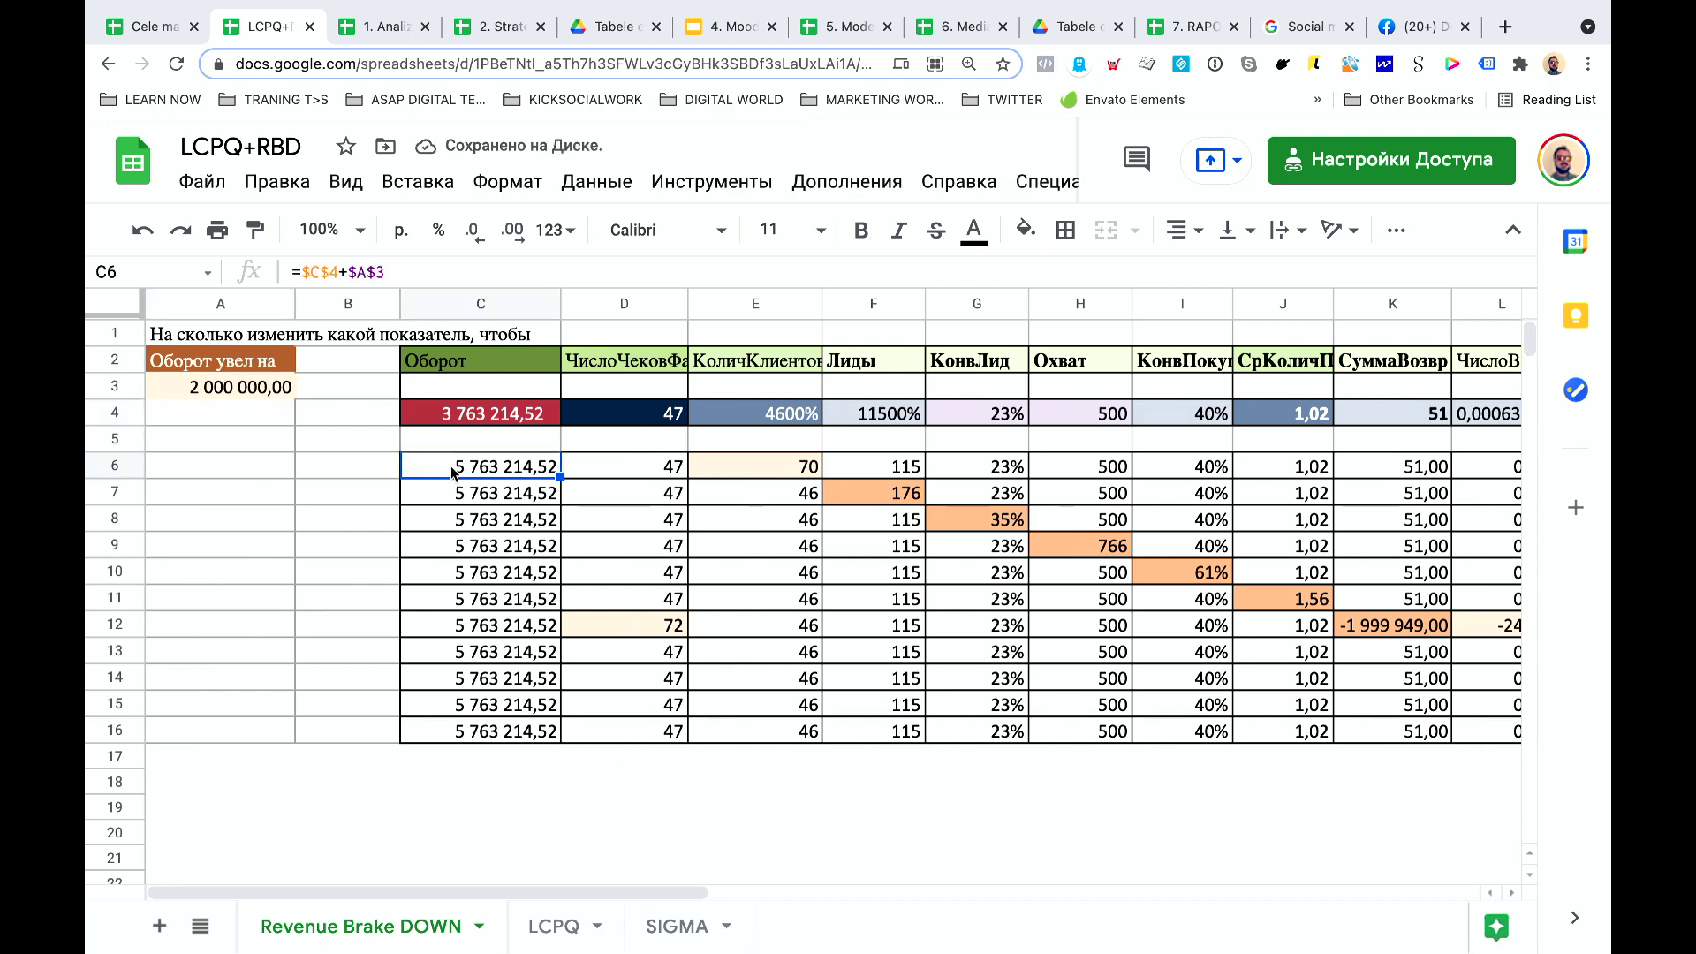
scroll(683, 604, right, 3)
scroll(683, 603, right, 3)
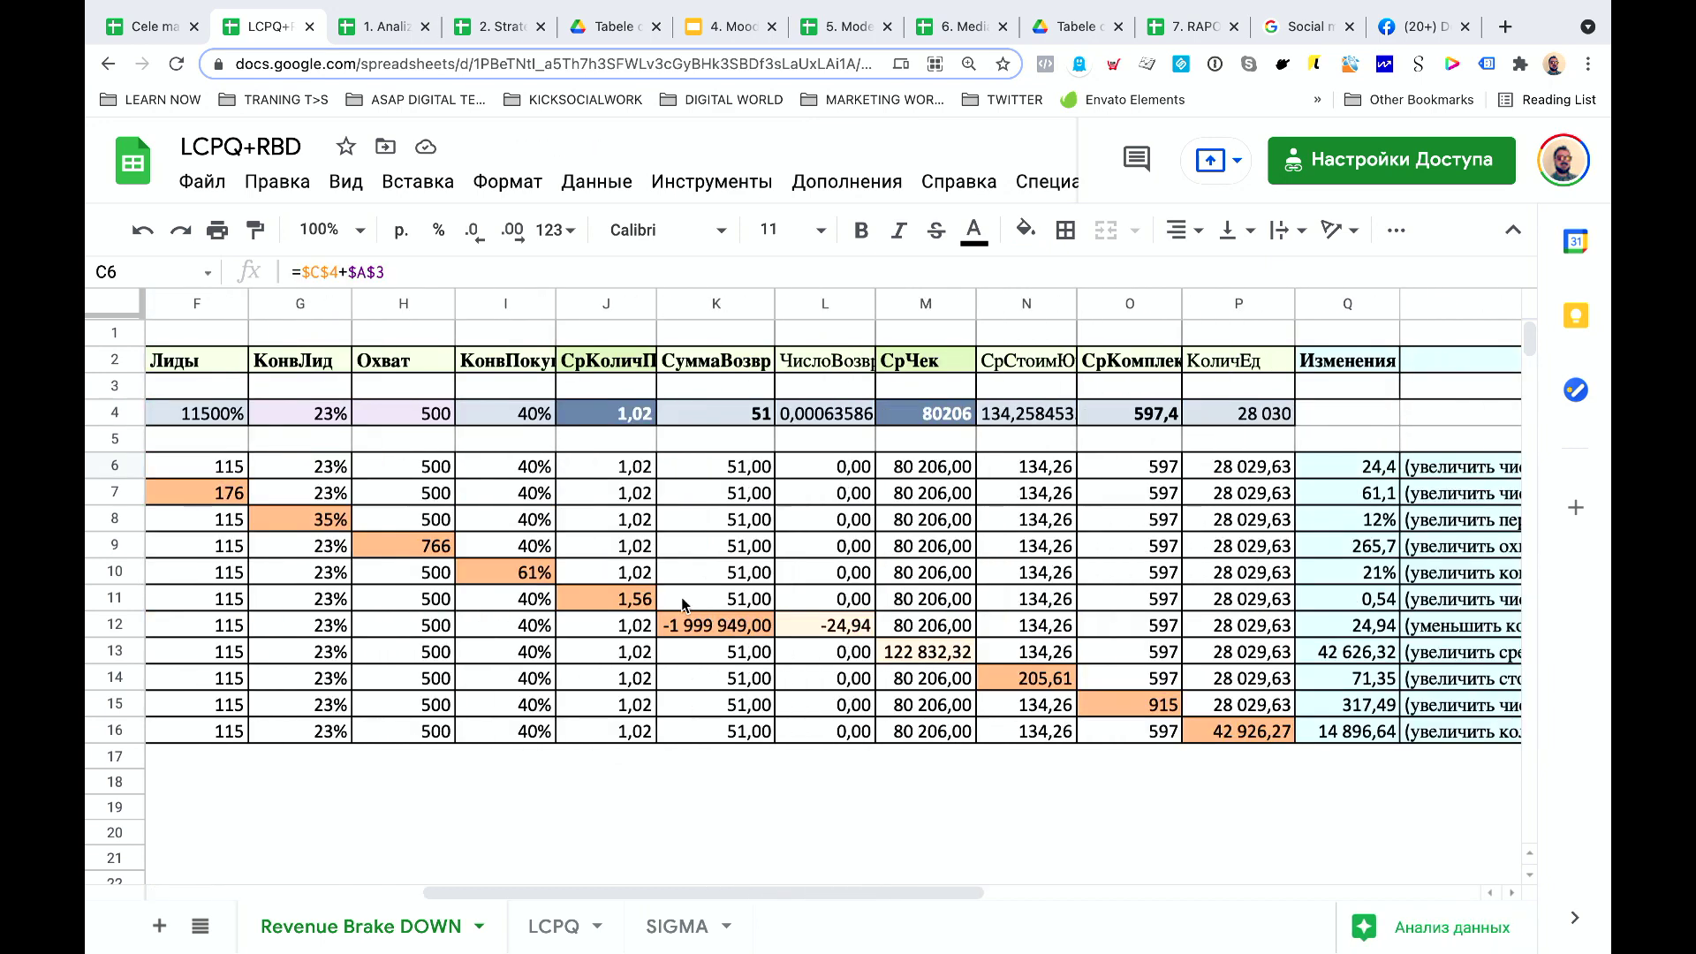
scroll(683, 603, left, 2)
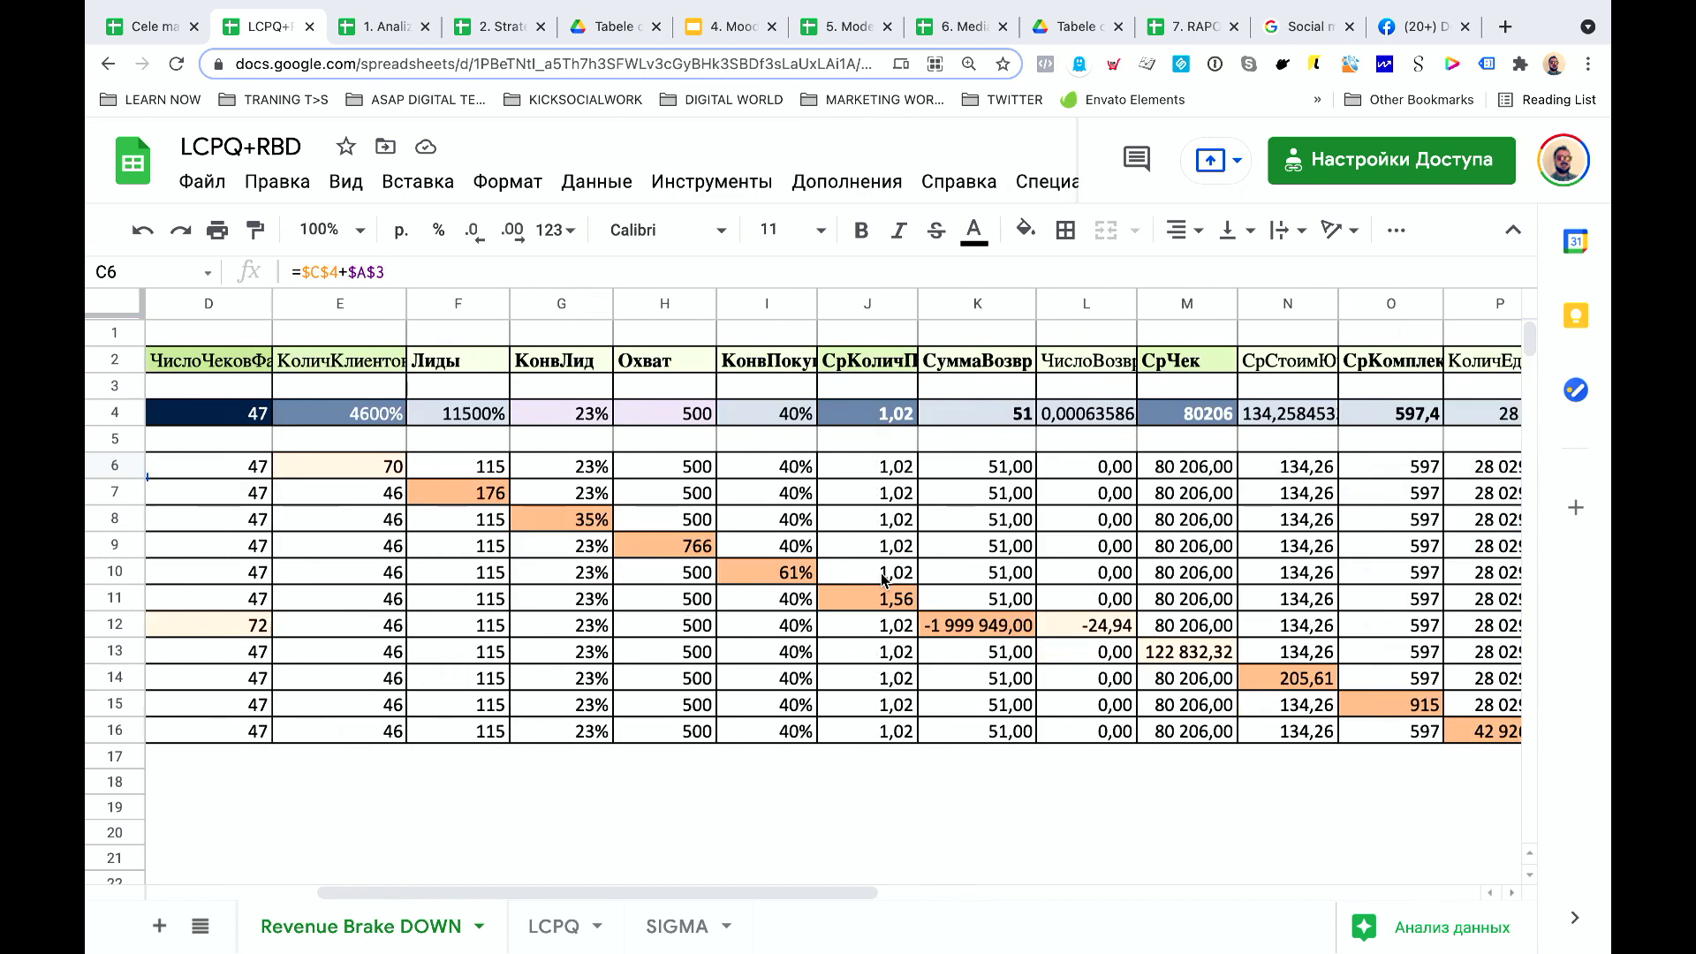
click(498, 499)
click(559, 528)
click(682, 554)
click(765, 574)
click(467, 495)
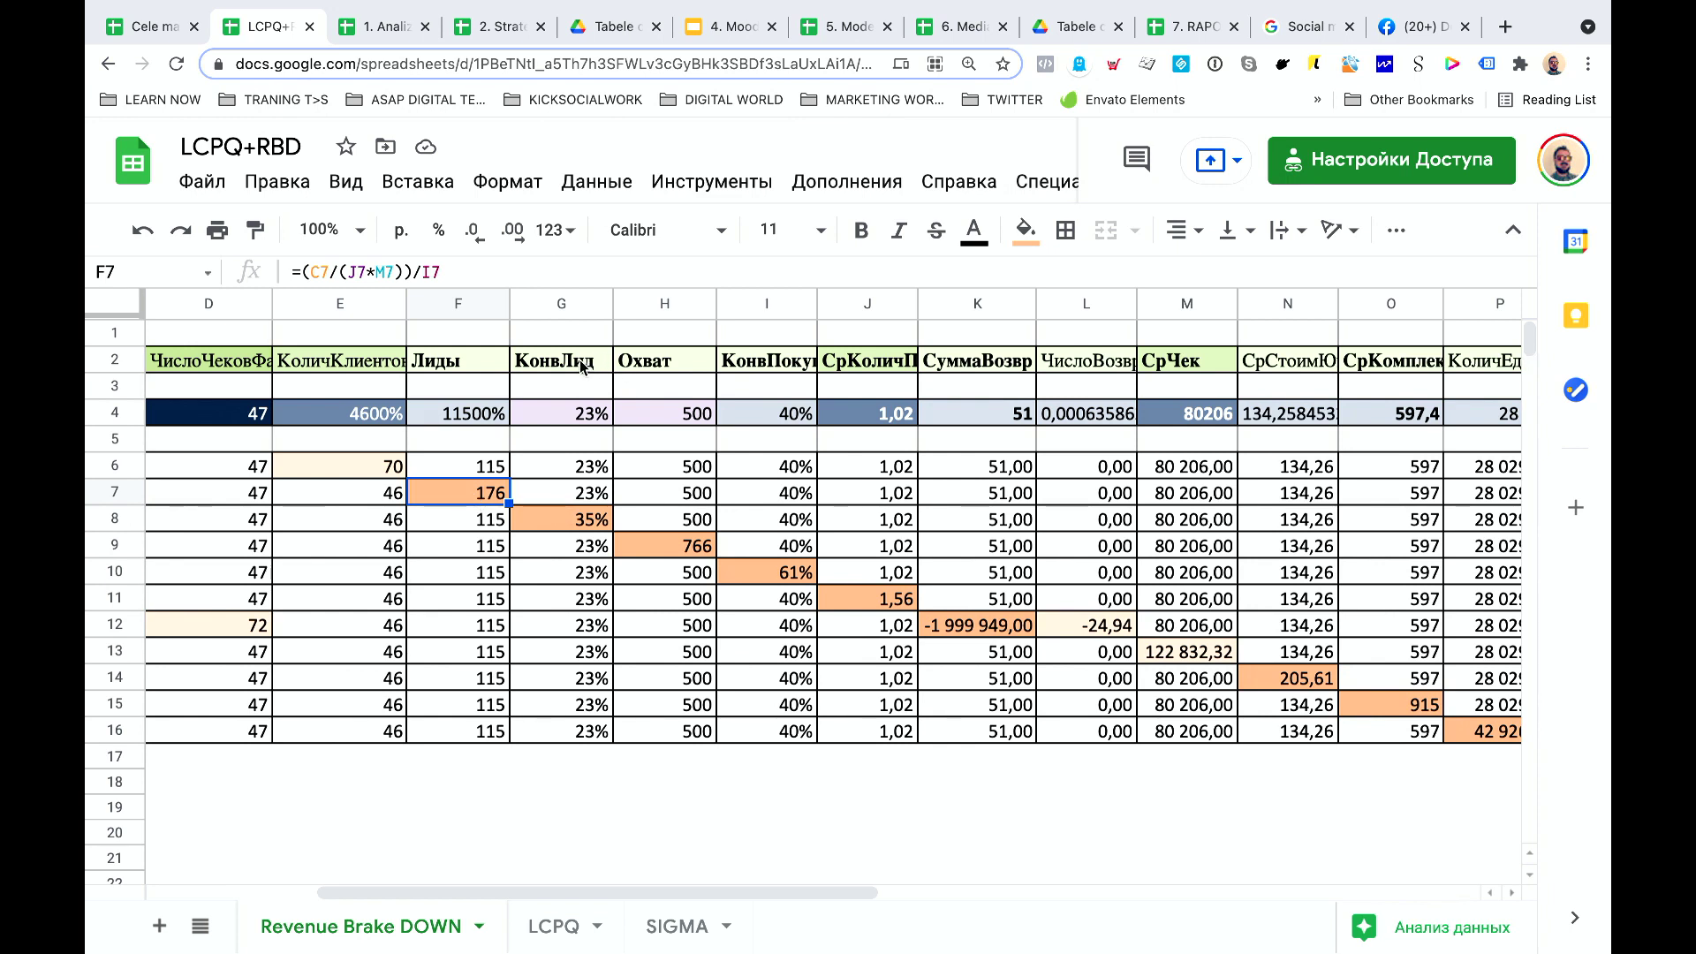
click(594, 500)
click(600, 521)
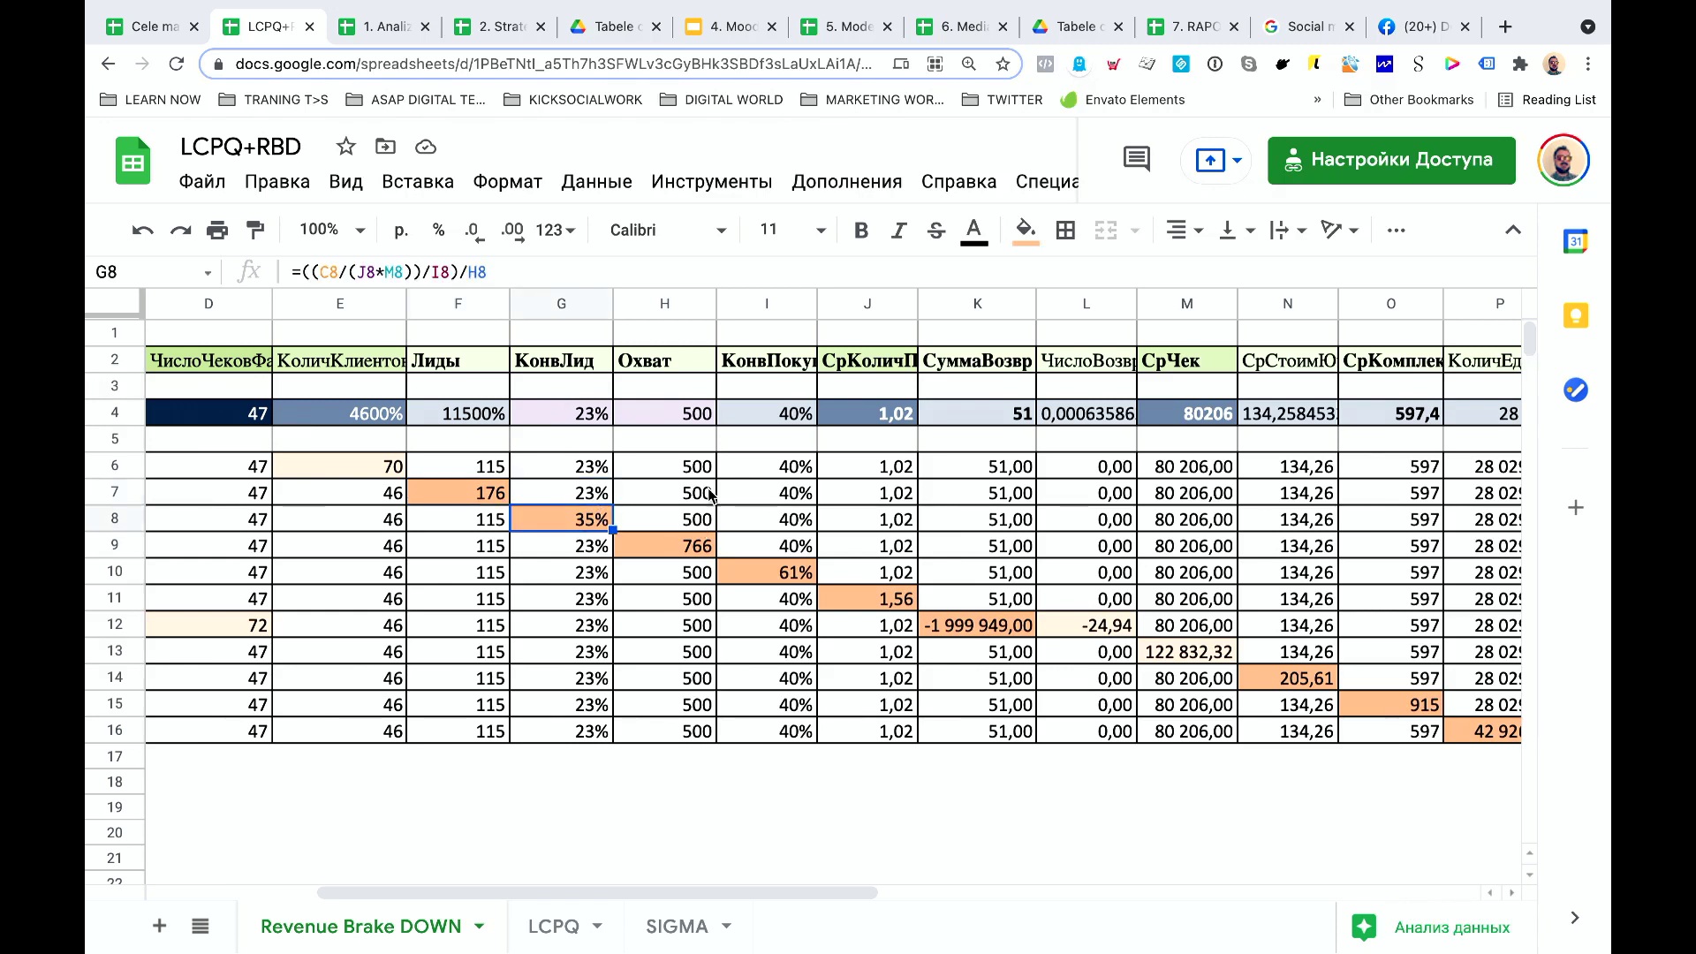
click(705, 552)
click(795, 553)
click(797, 574)
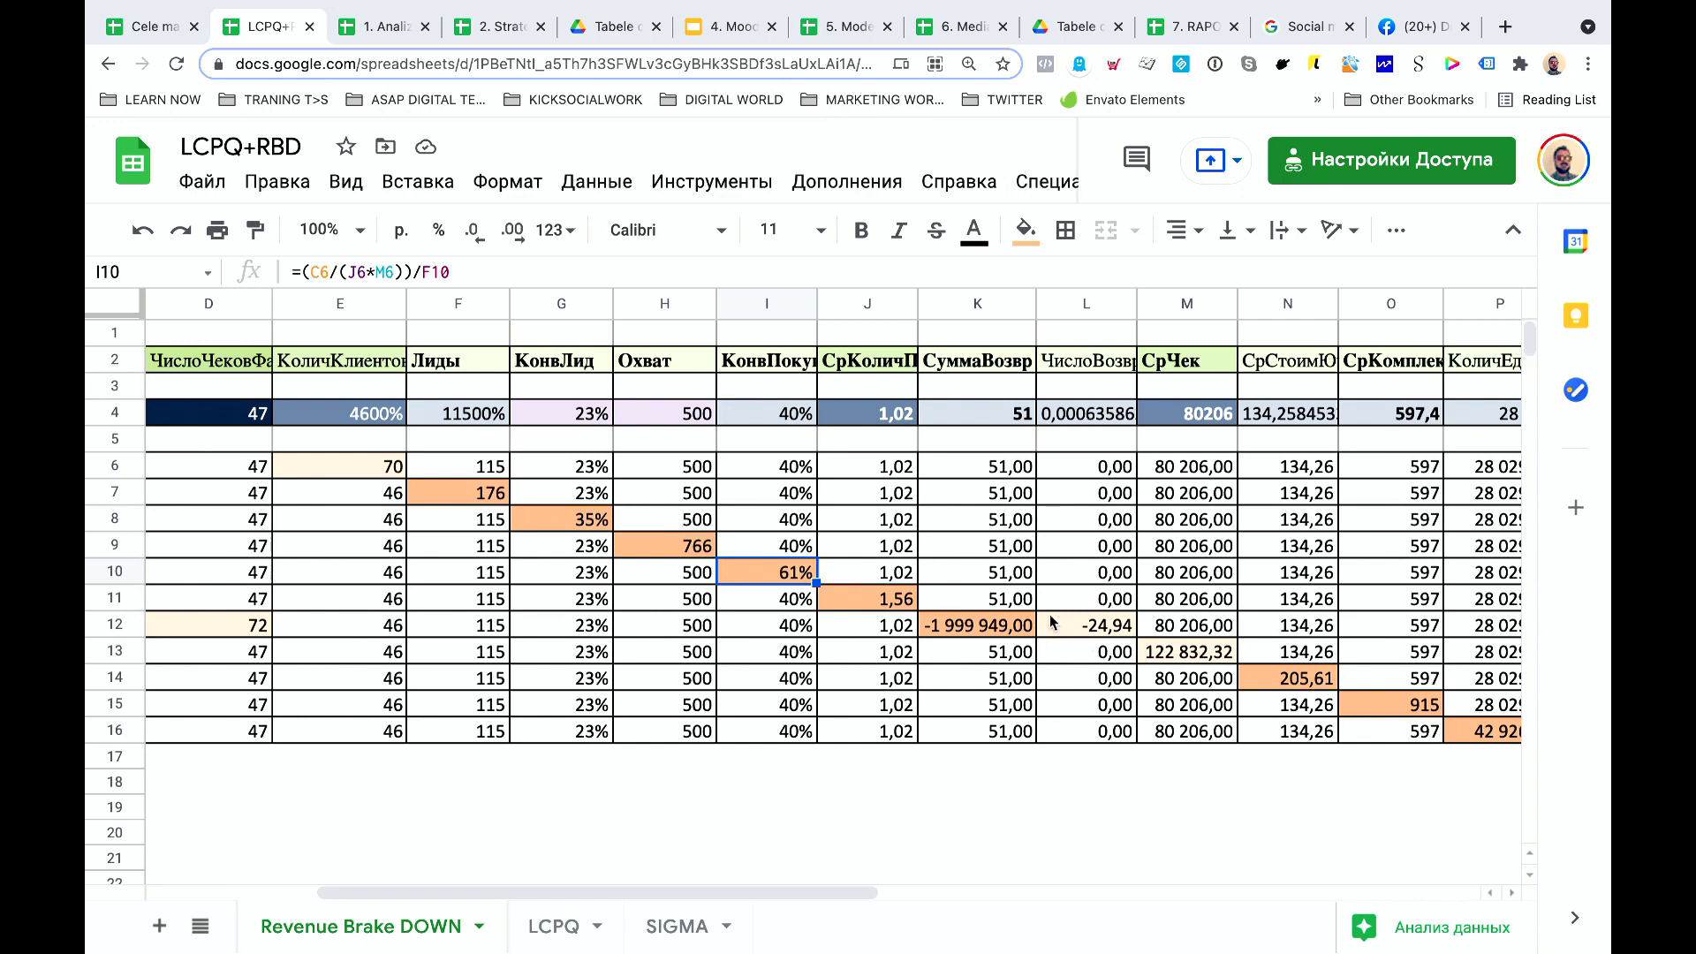
Examine the remaining required values in rows 11 to 16, including unit price, units per deal and total units sold.
click(1013, 583)
click(1018, 606)
scroll(1017, 606, right, 5)
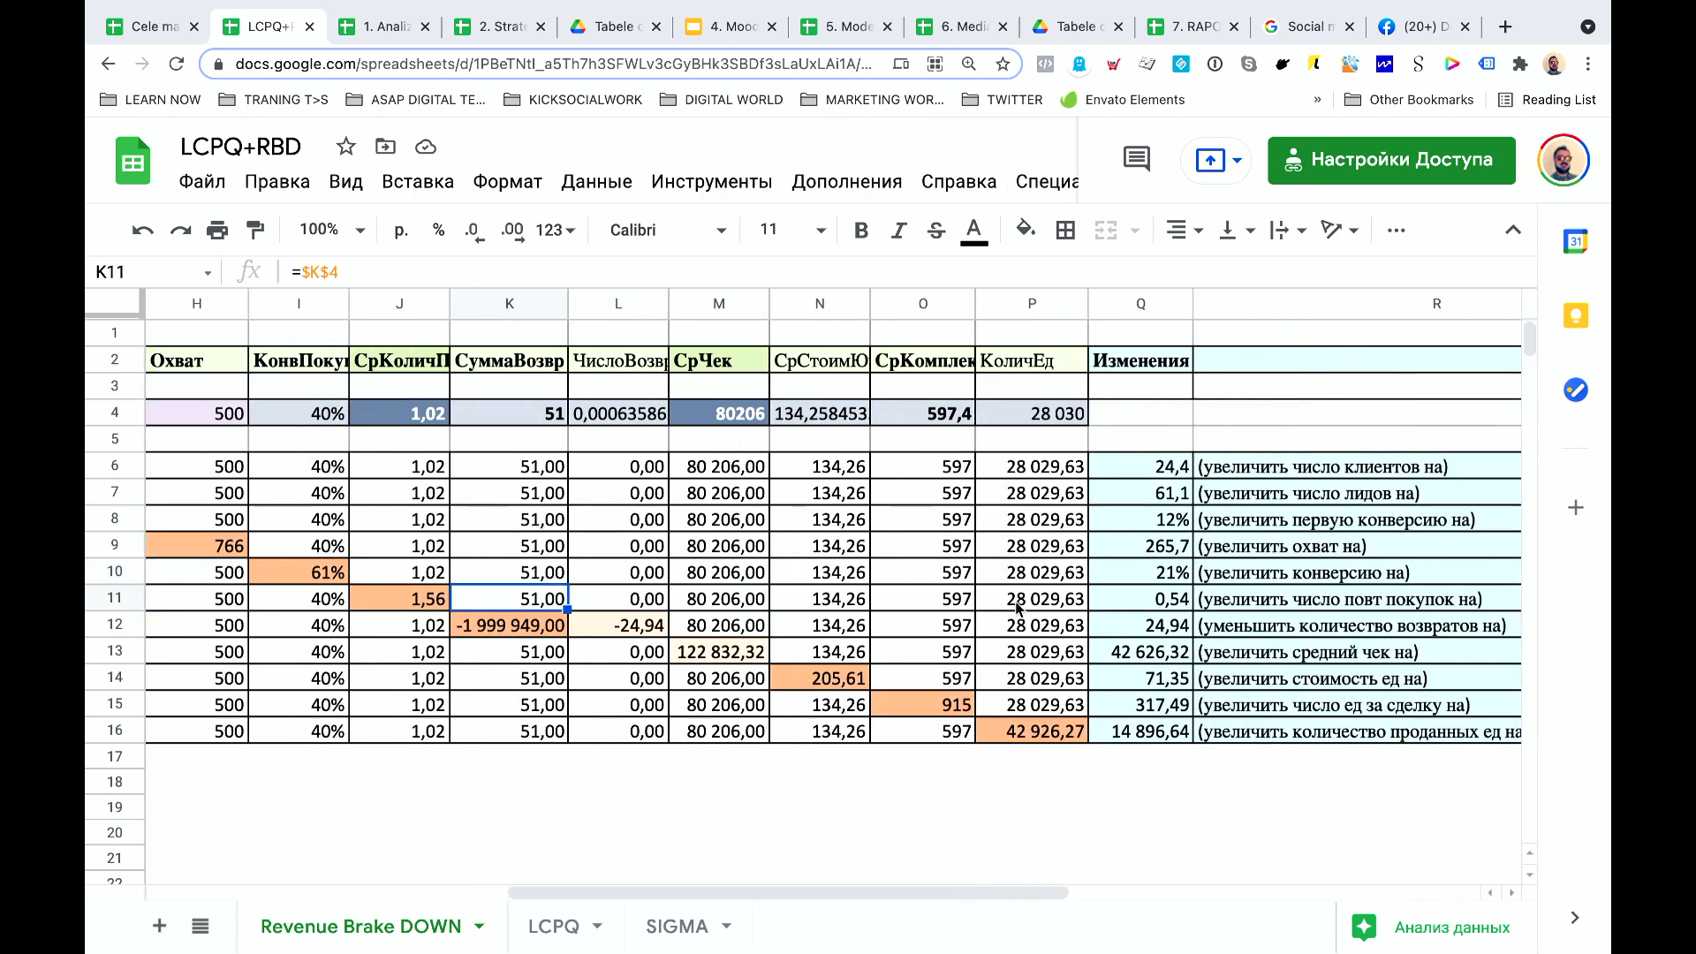
click(859, 687)
click(925, 705)
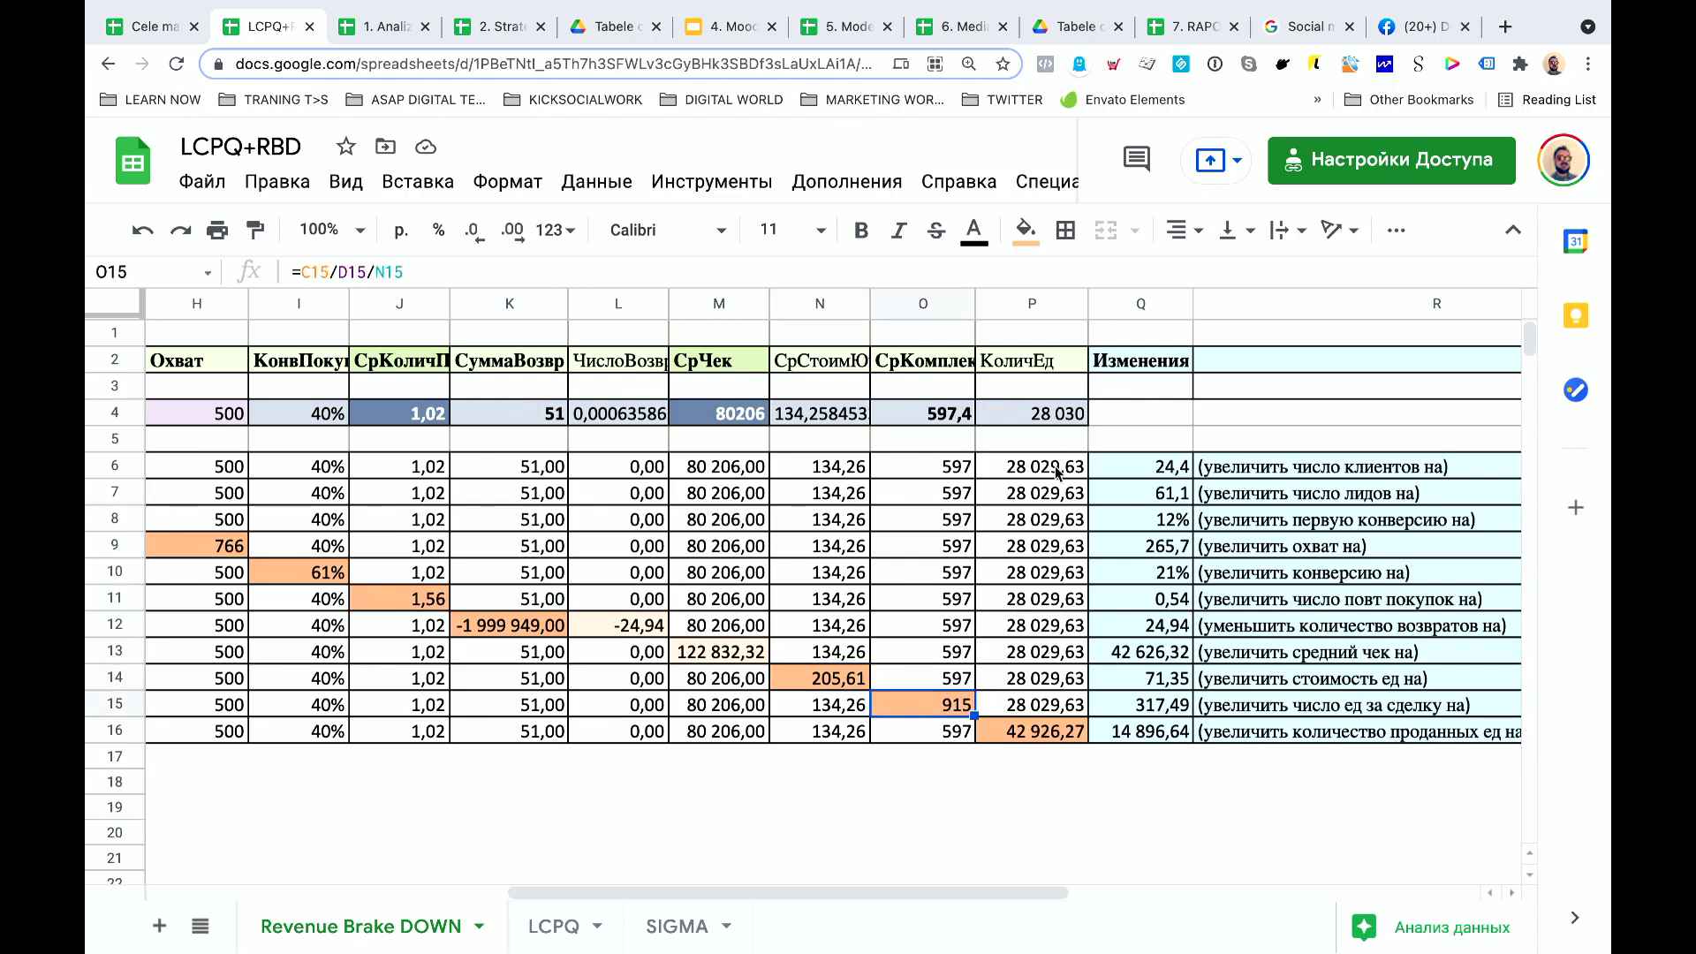
click(1049, 709)
click(1047, 734)
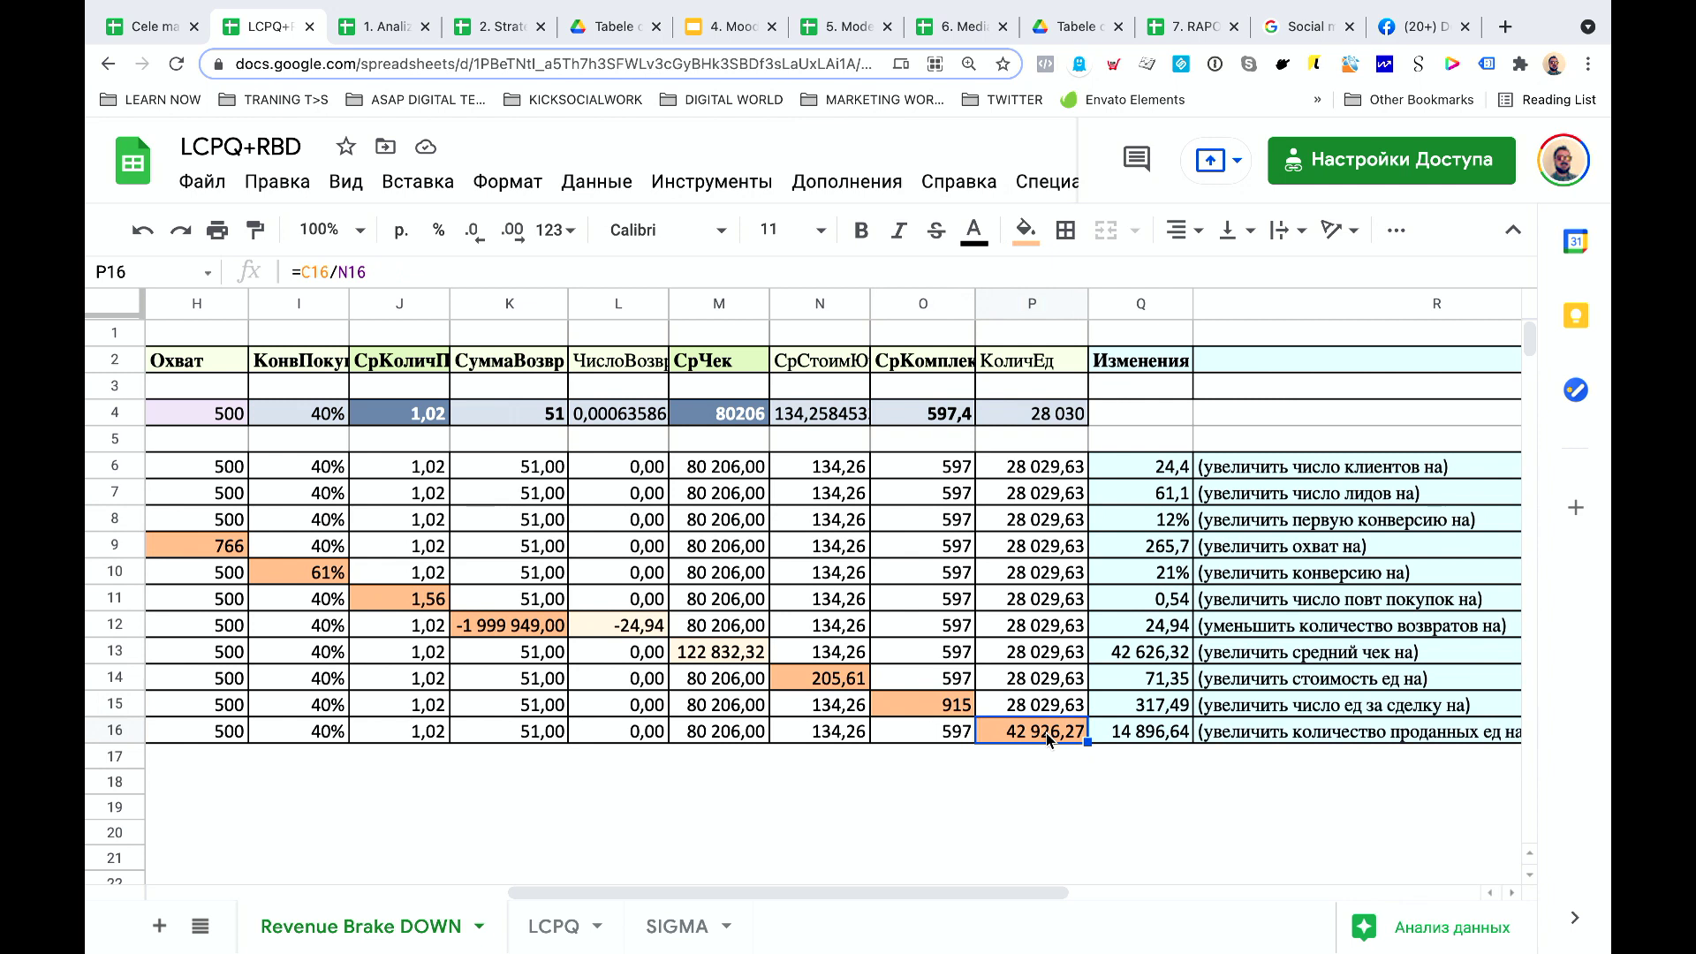
scroll(1120, 534, left, 6)
scroll(1120, 534, left, 2)
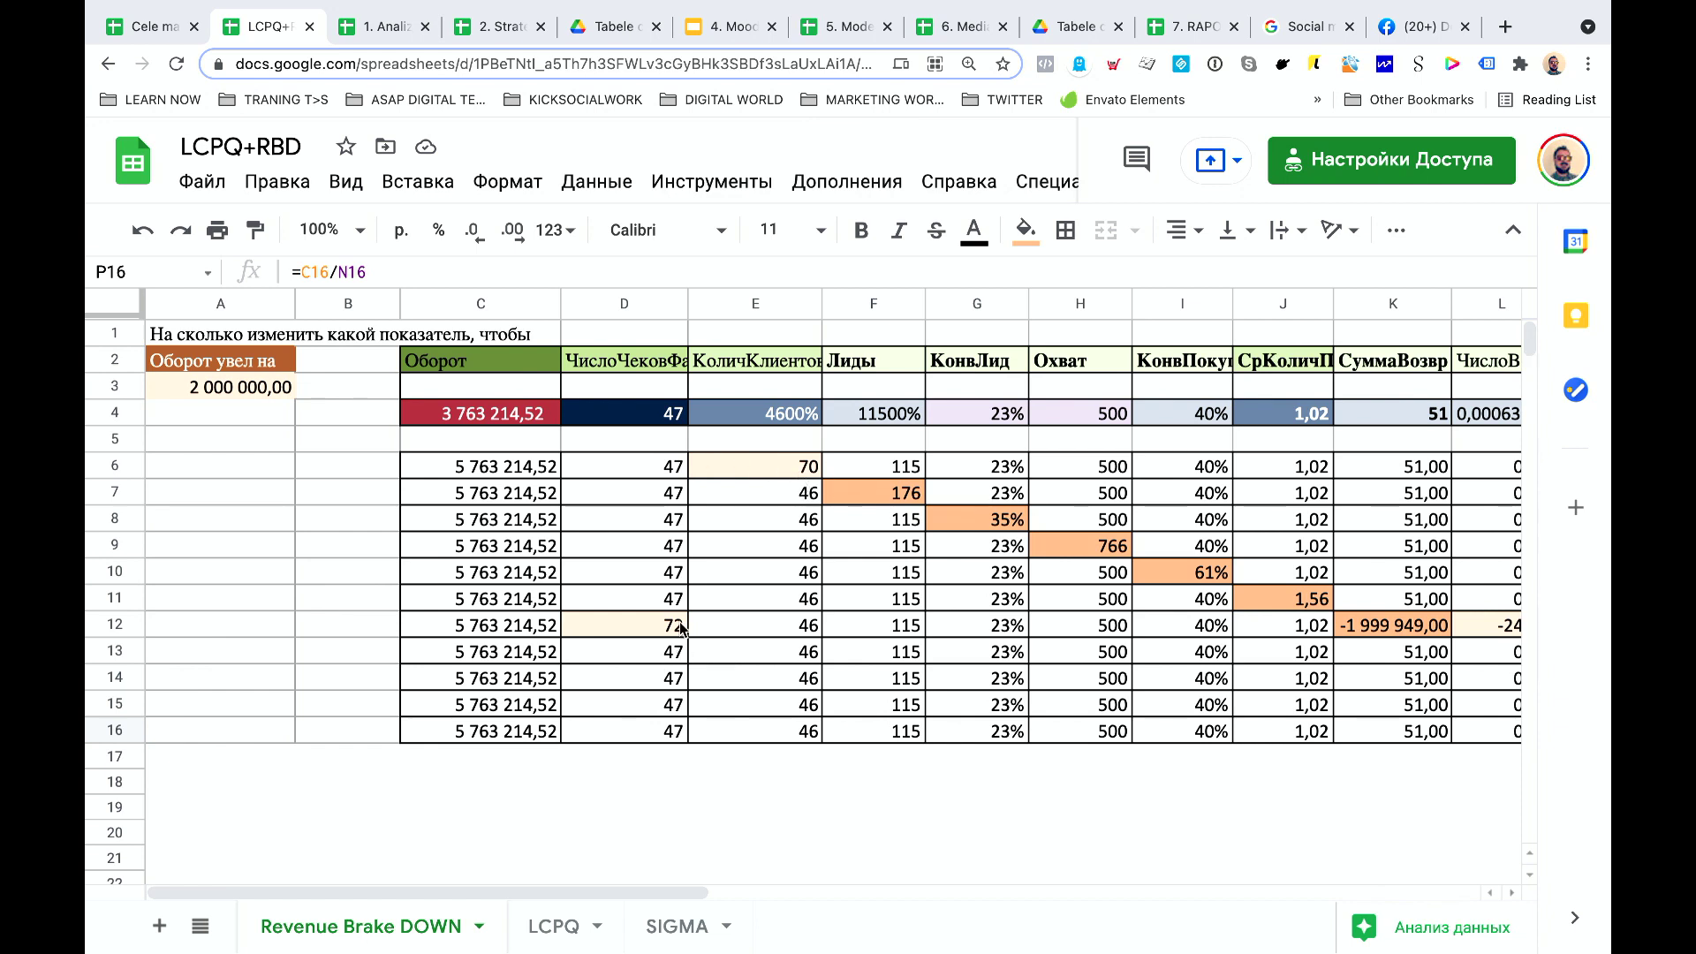
Compare current and required leads in F6 and F7, and review the recommended lead and first-conversion changes in columns Q and R.
click(909, 475)
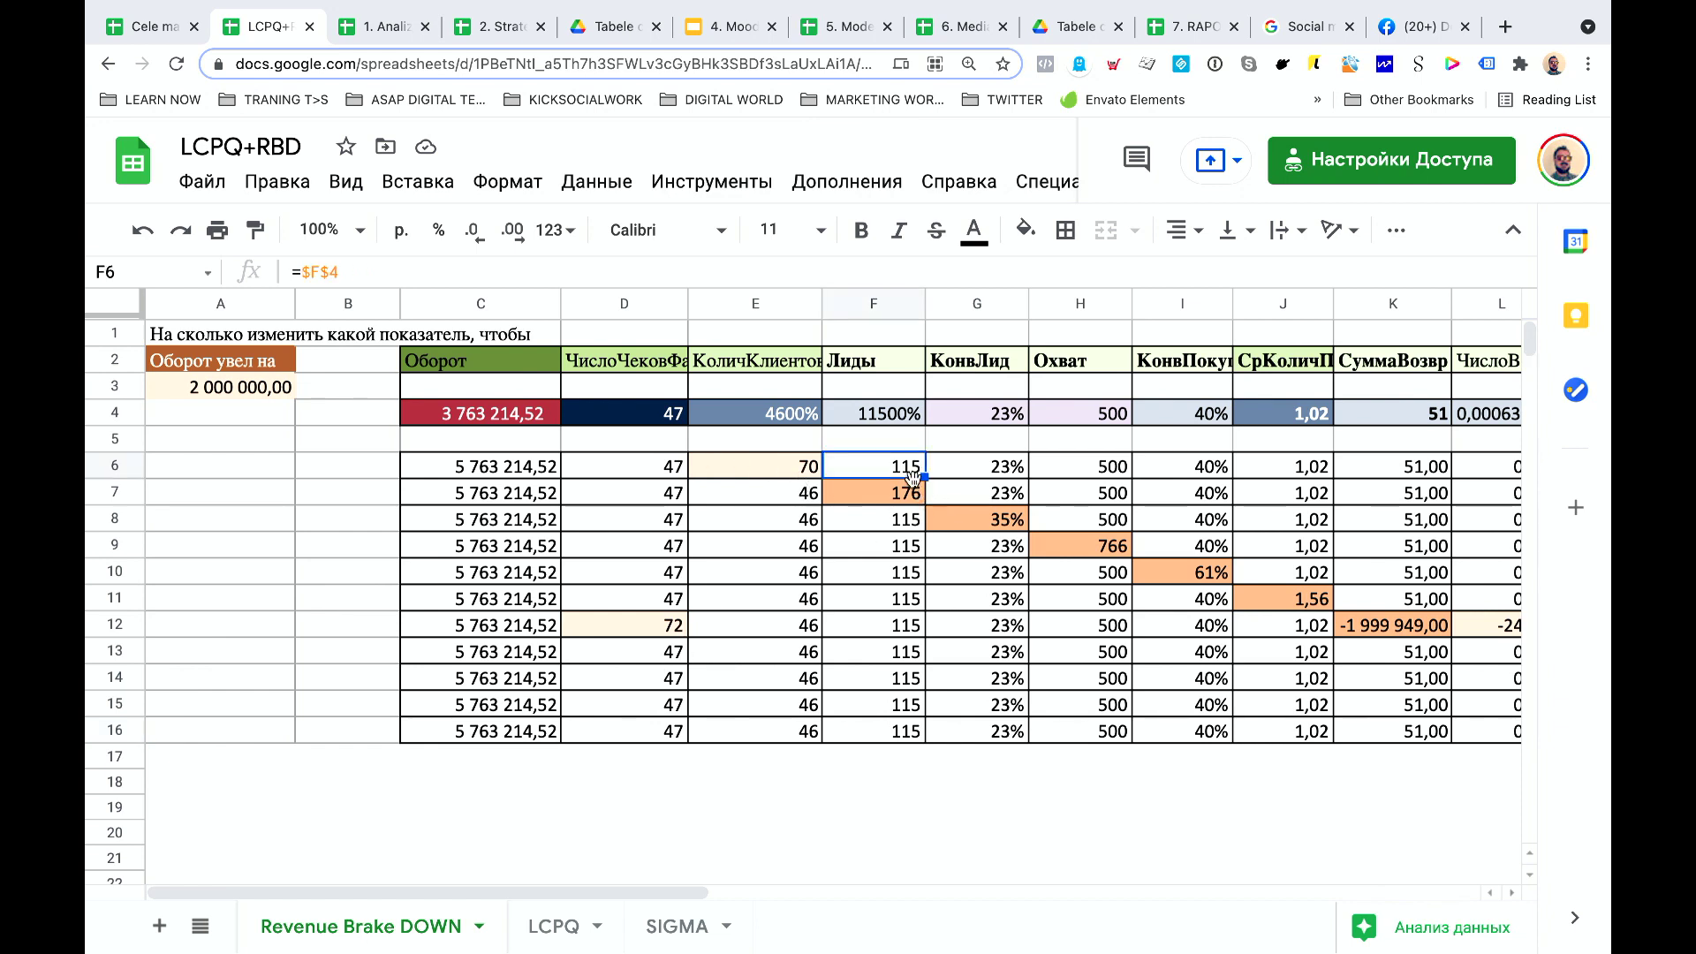
click(909, 492)
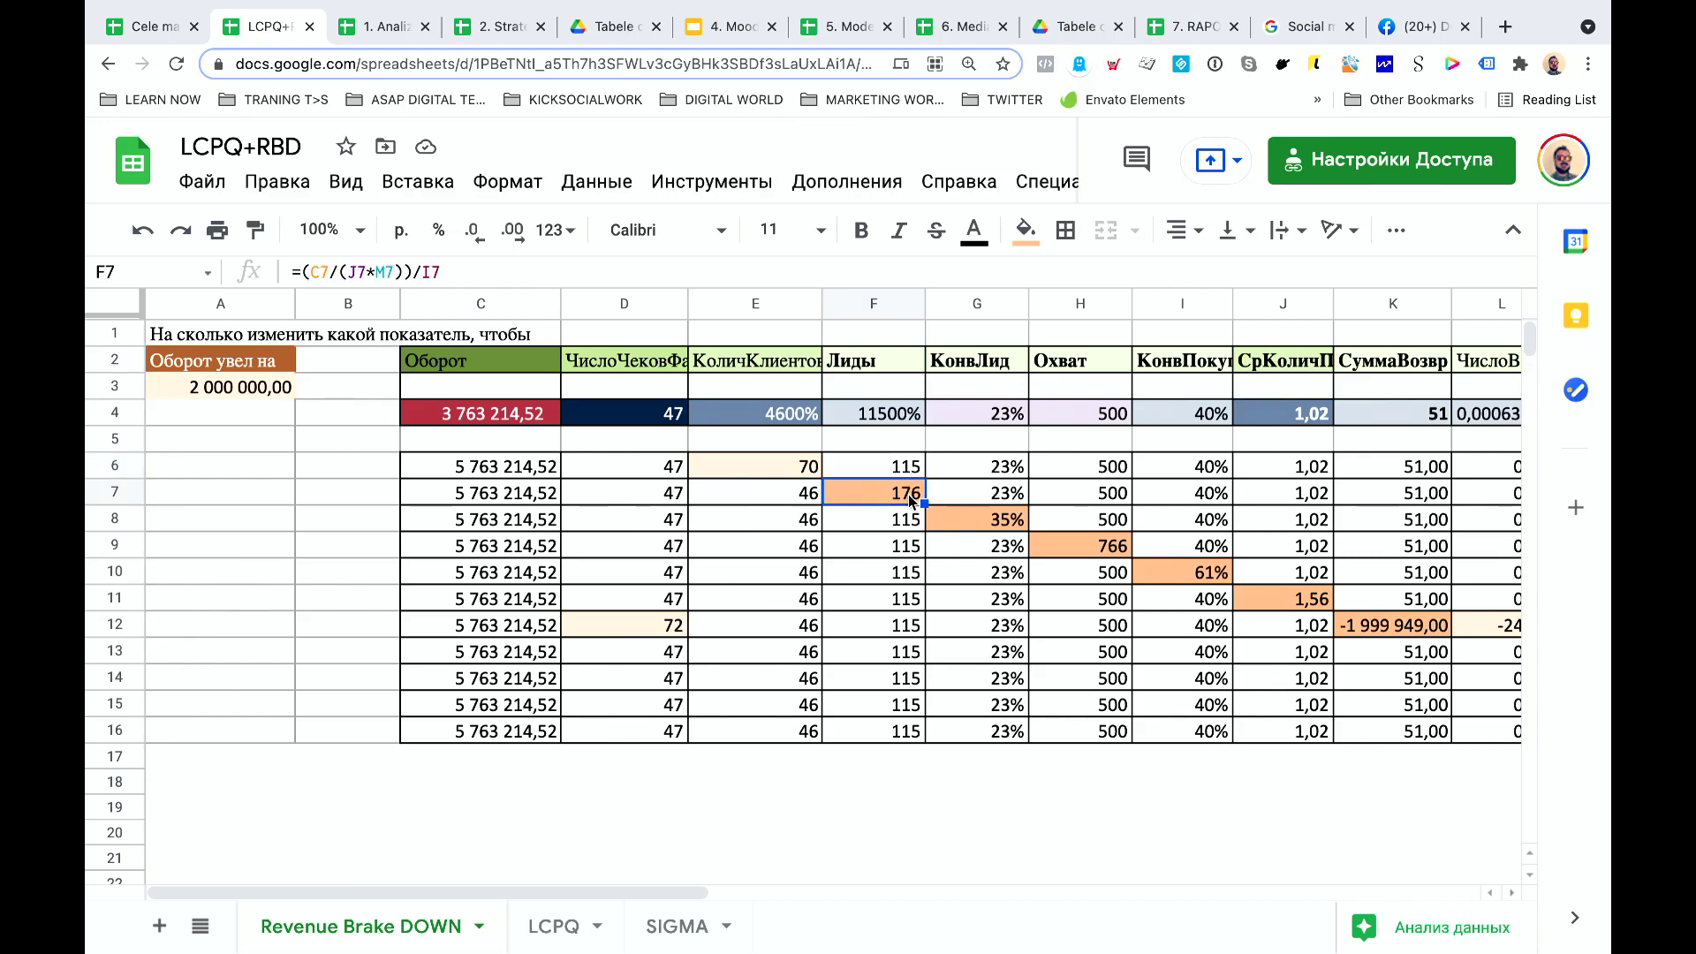
scroll(911, 500, right, 5)
click(1191, 497)
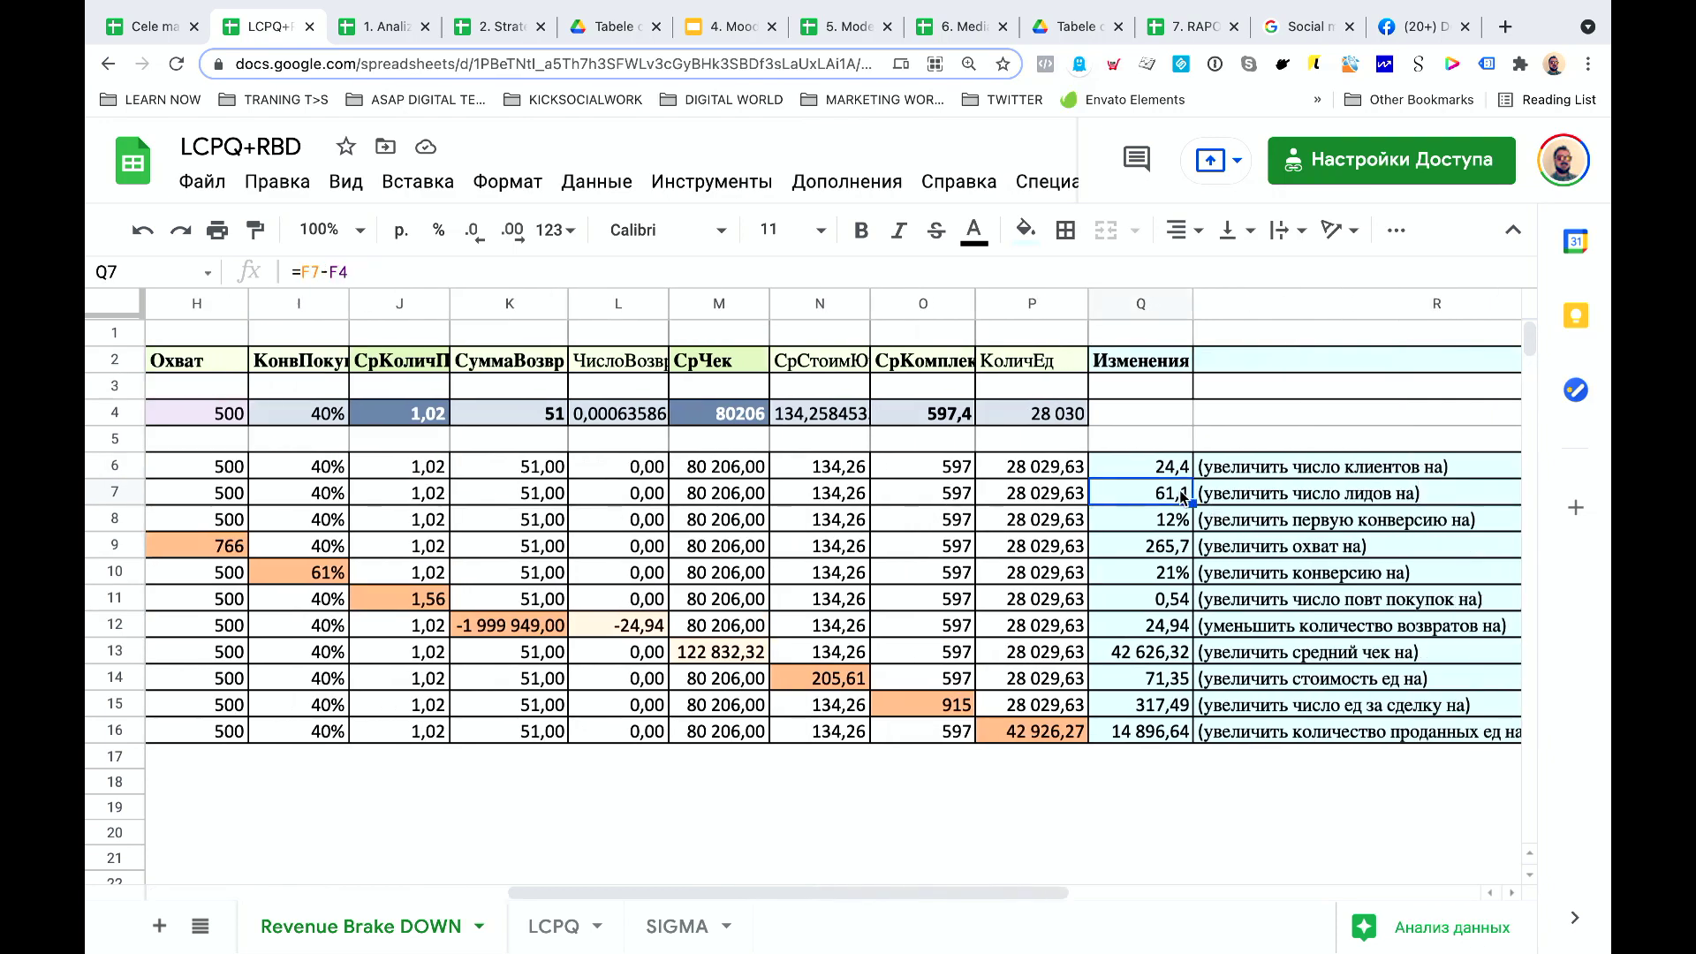
click(1337, 502)
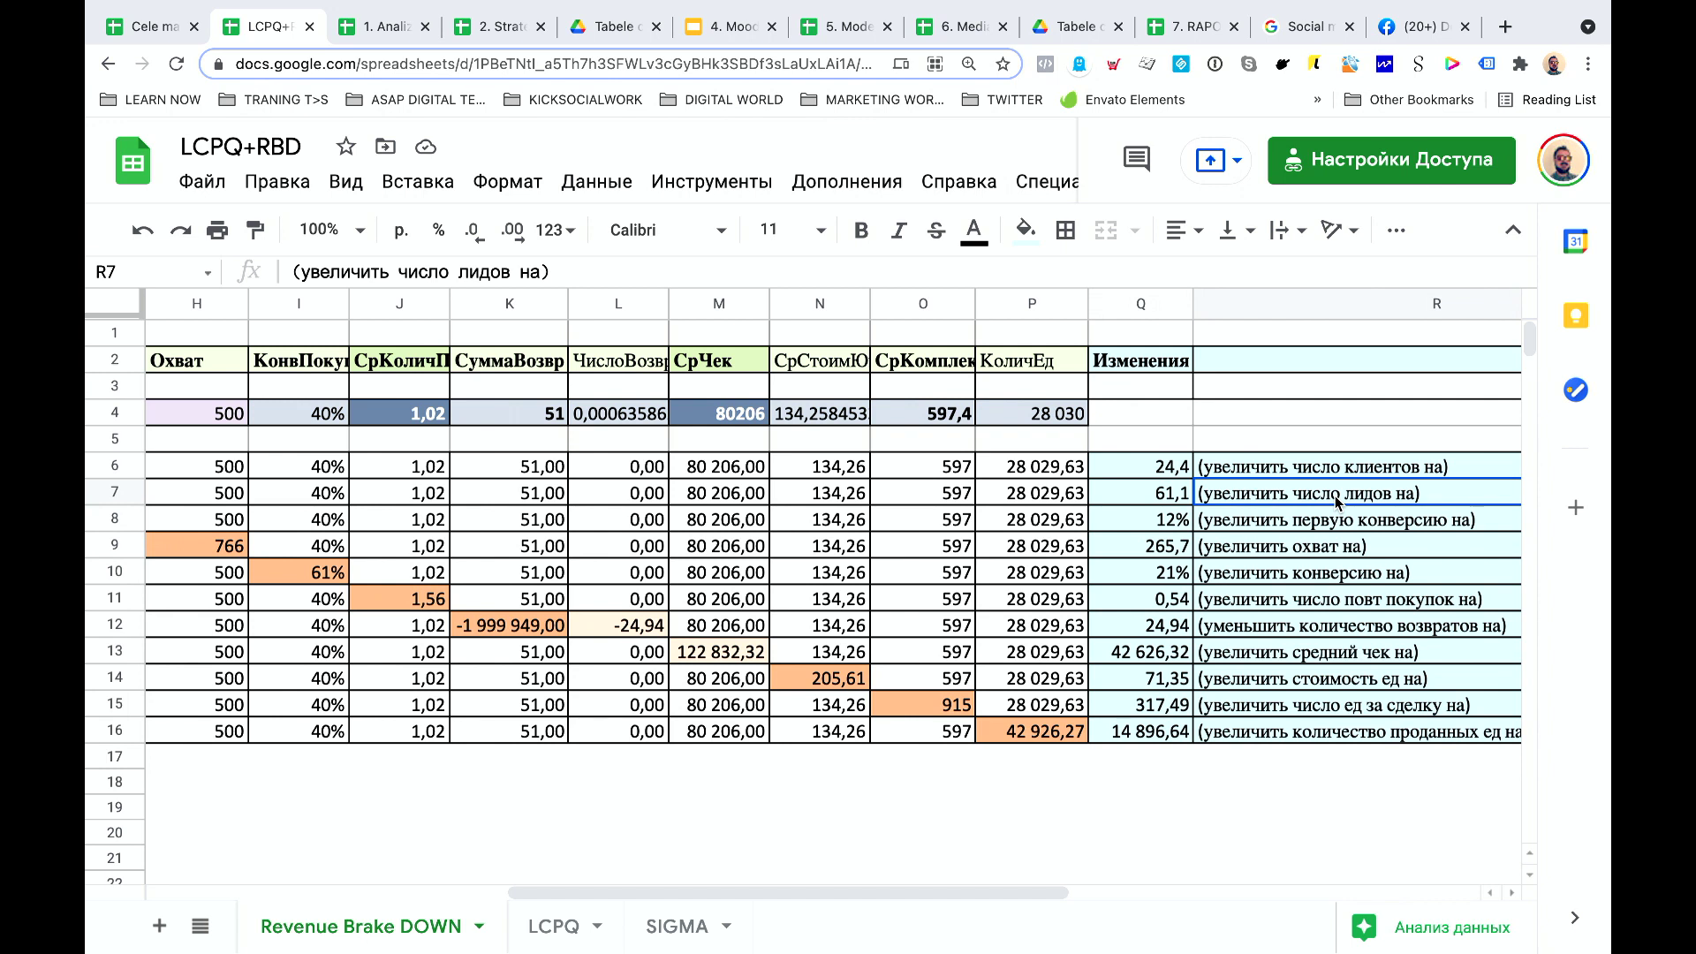
click(1270, 523)
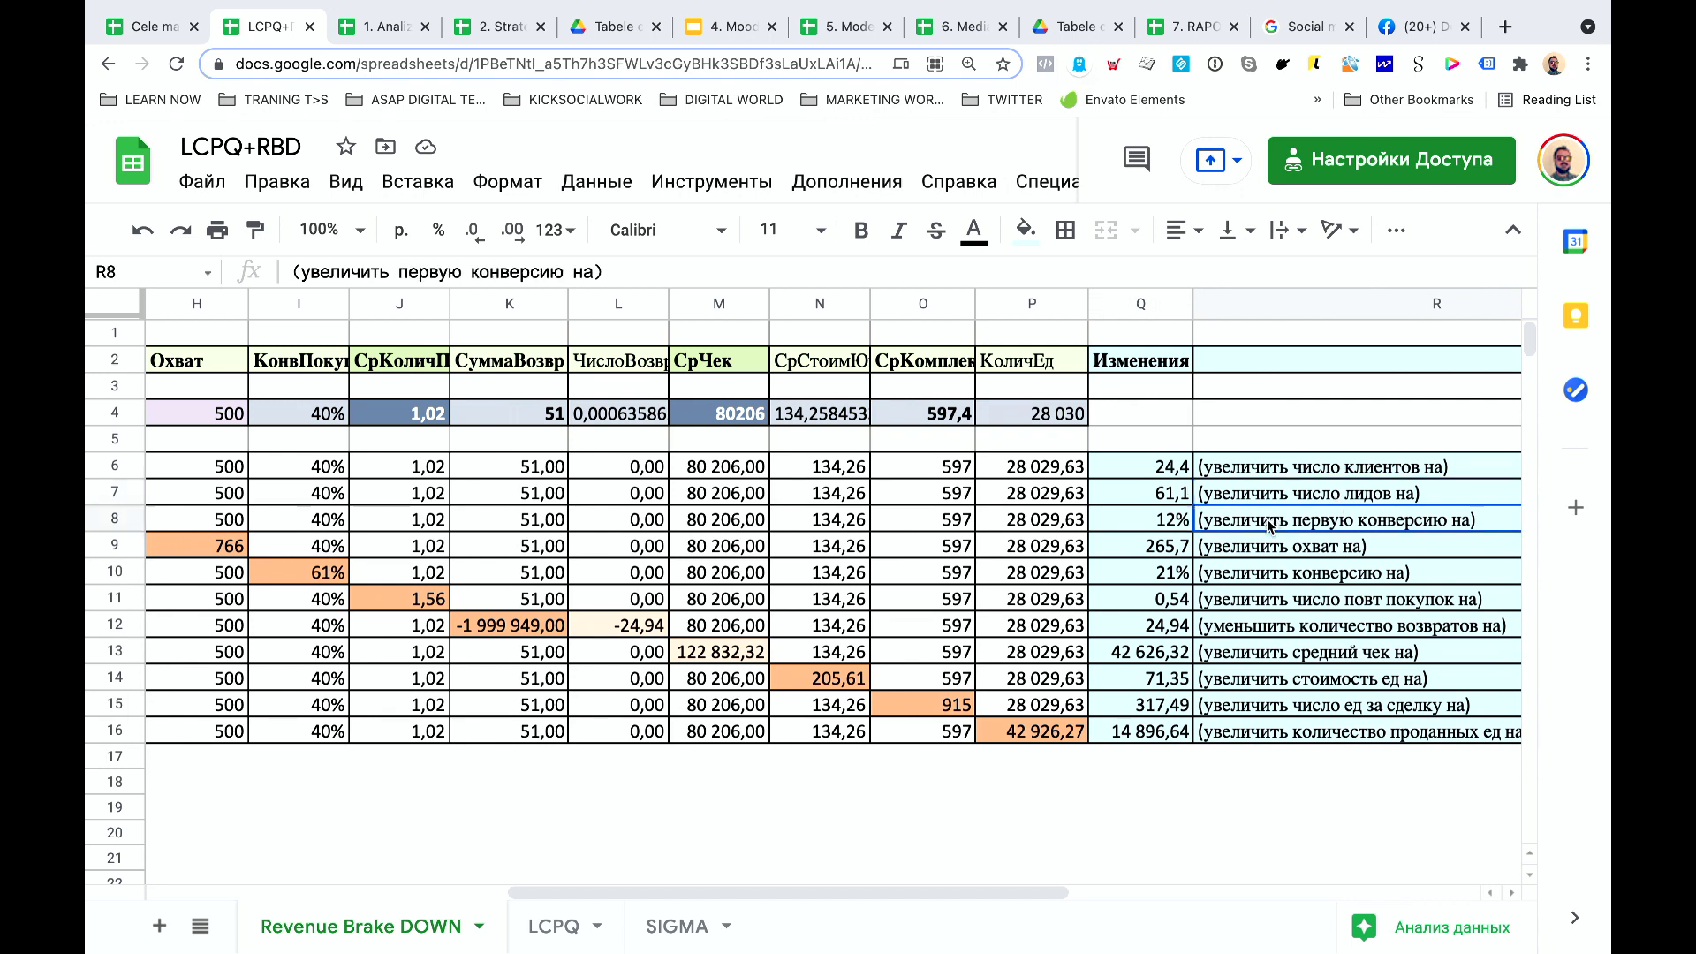
drag(1159, 524, 1260, 523)
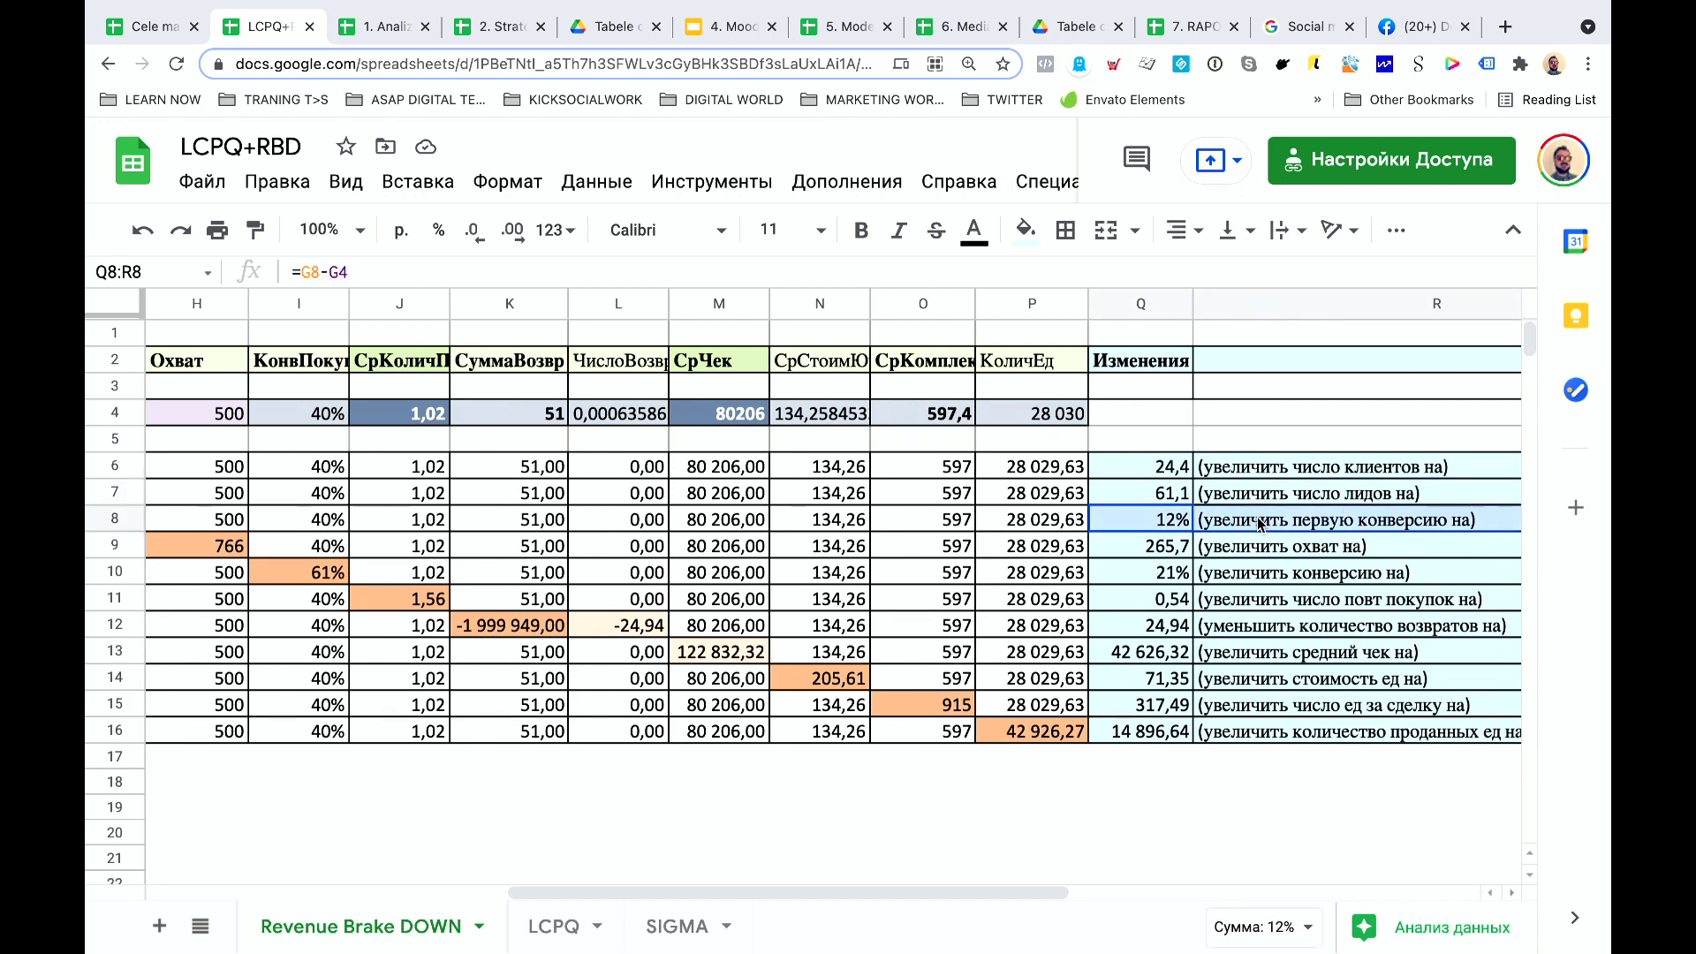